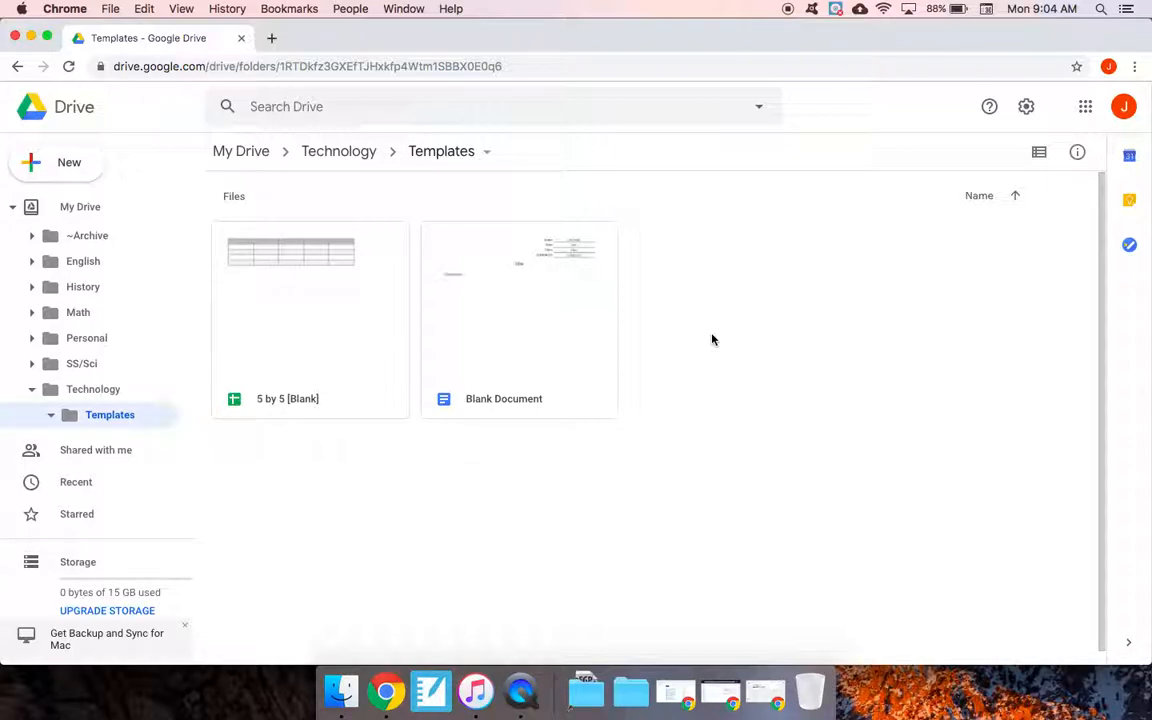
left_click(65, 174)
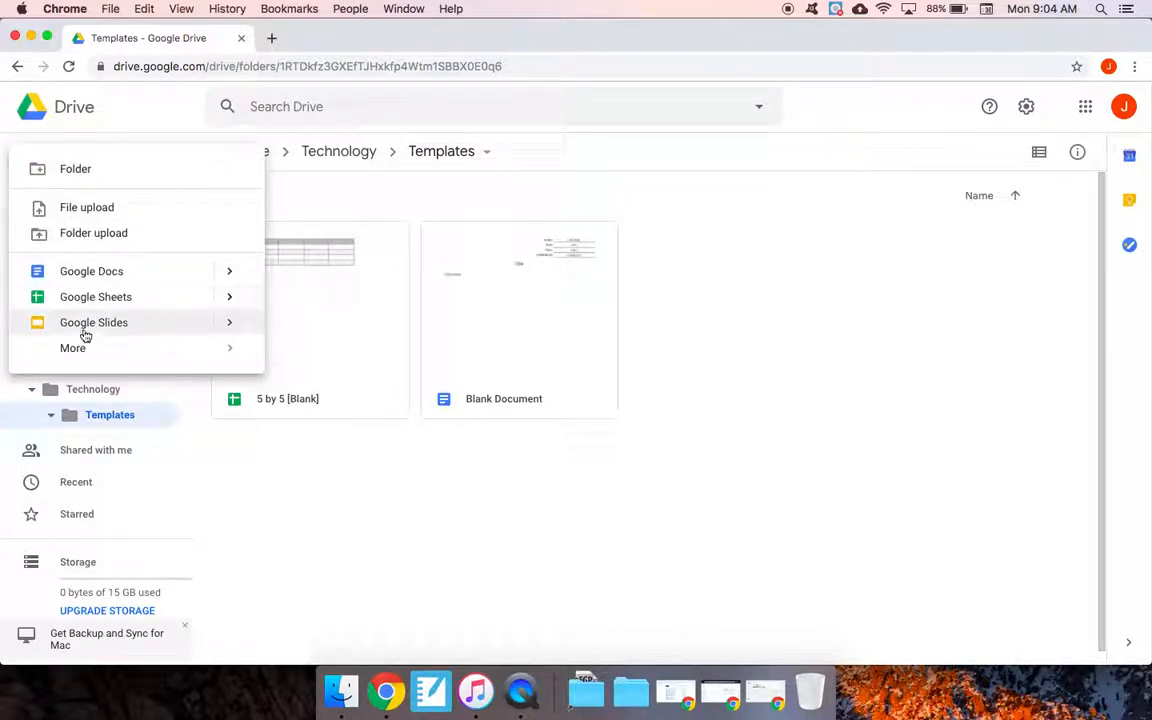
mouse_move(88, 352)
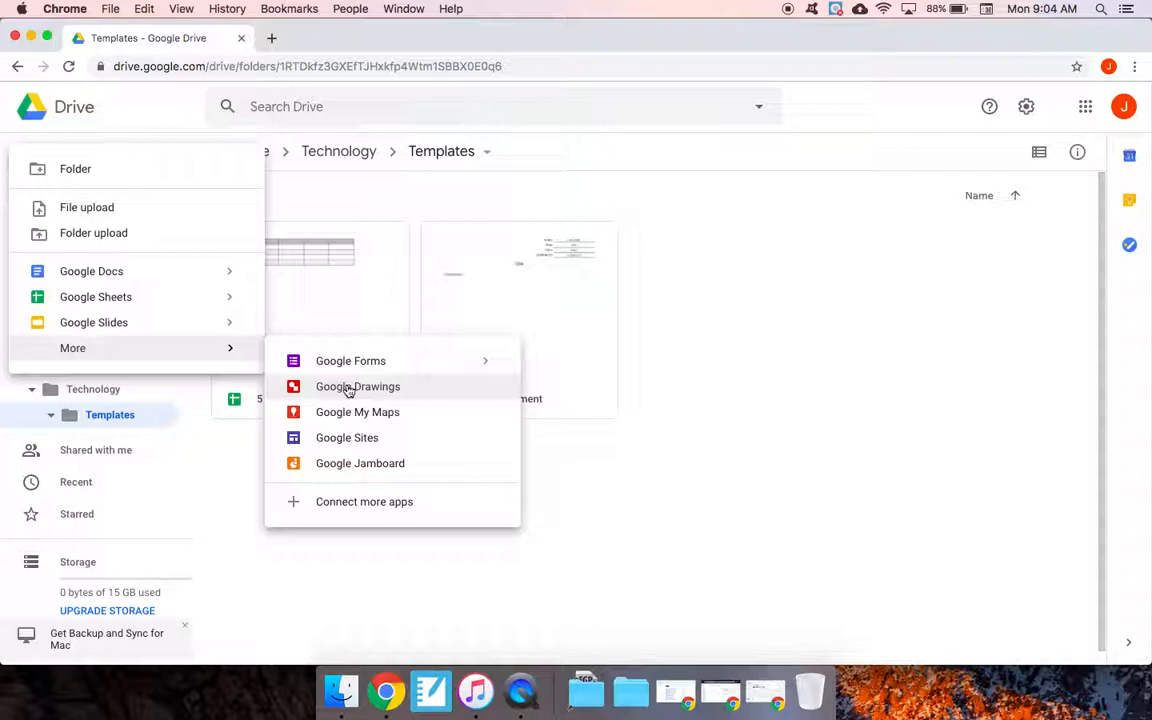
left_click(687, 400)
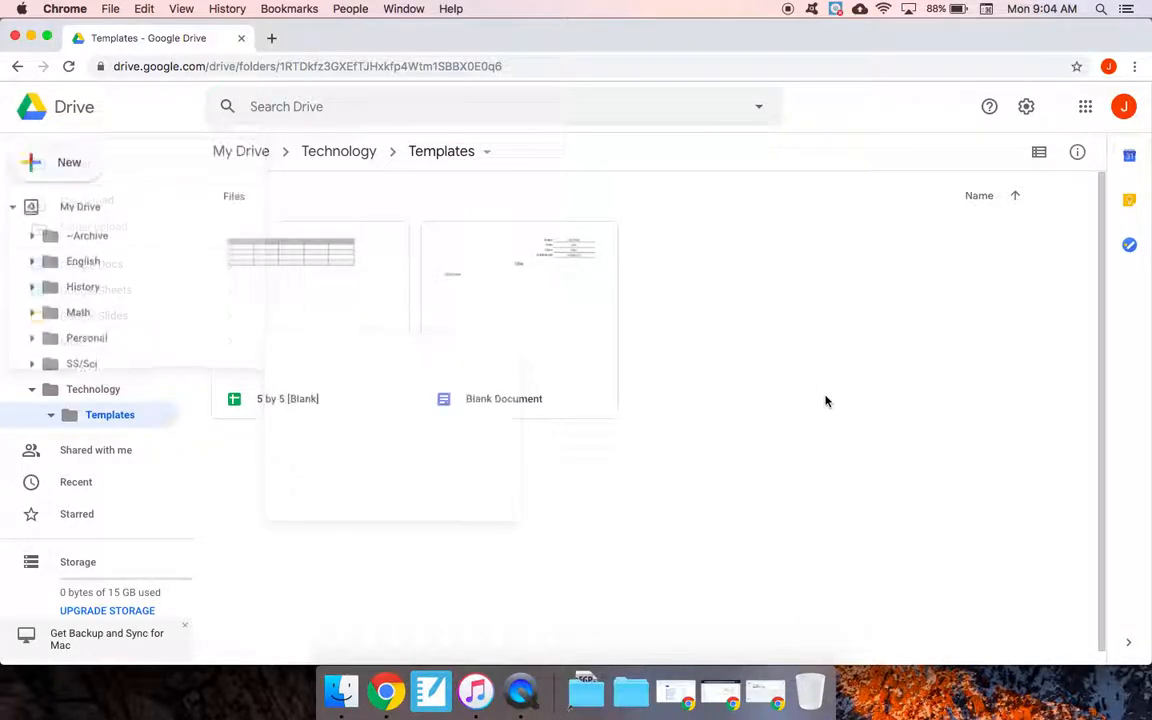
- Create a new Google Drawing in the Templates folder and name it zTrash
left_click(64, 168)
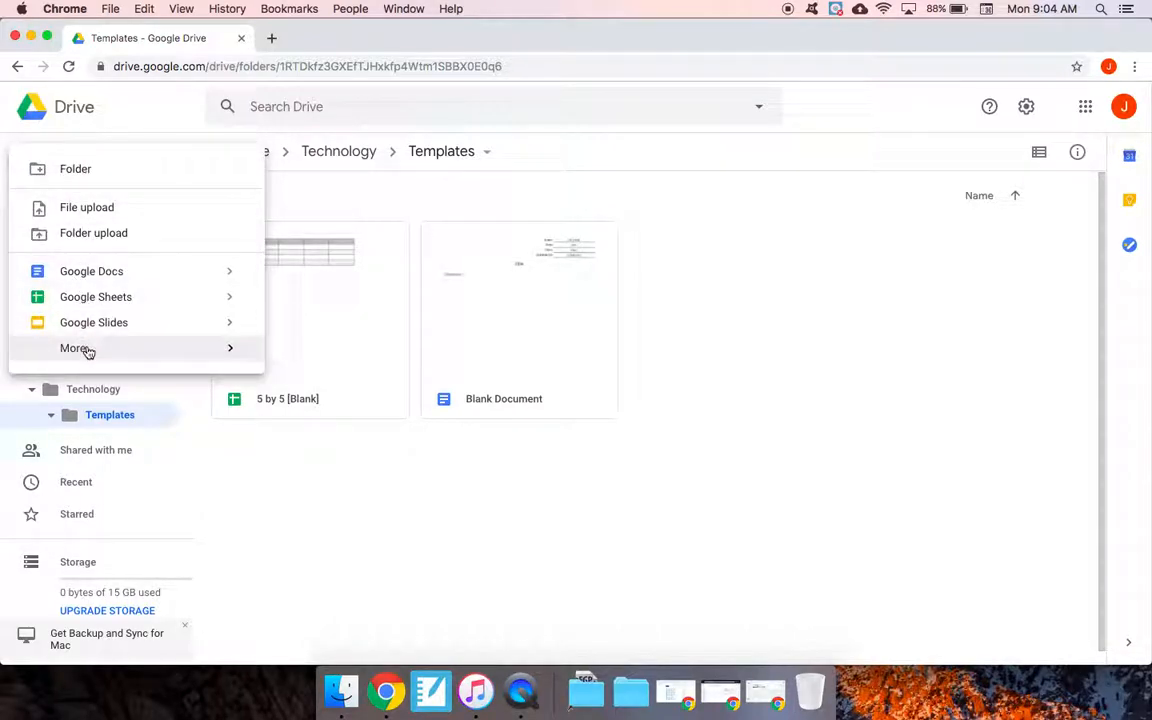
mouse_move(89, 351)
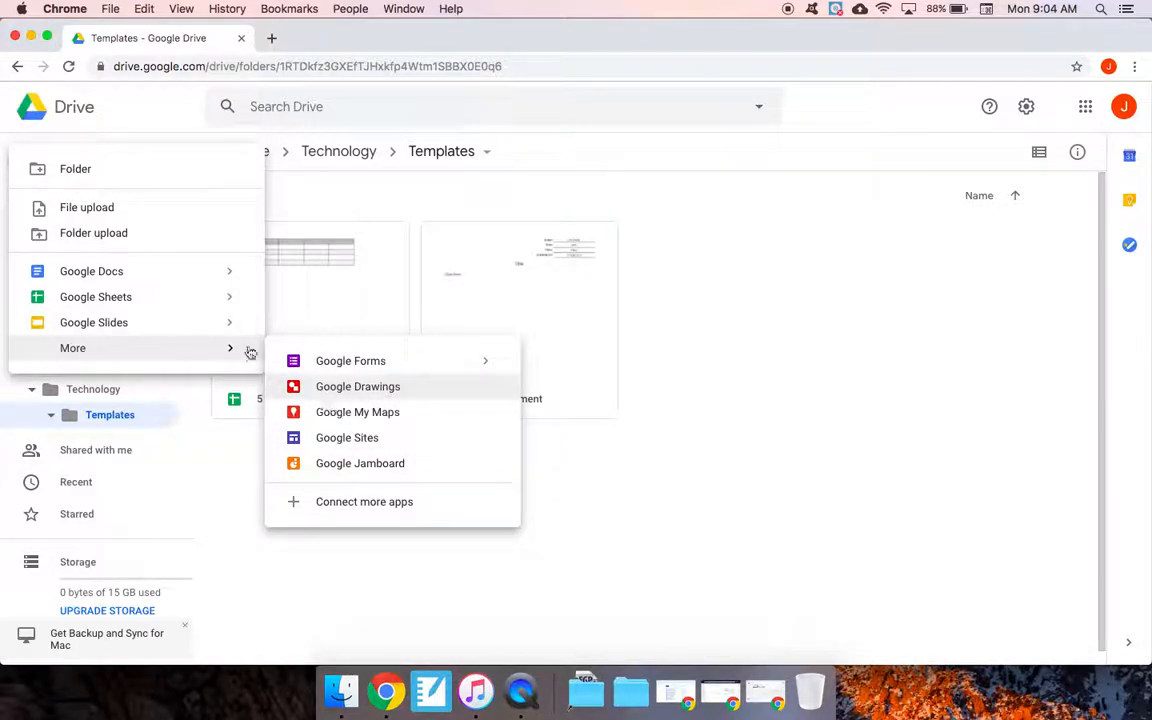
left_click(355, 388)
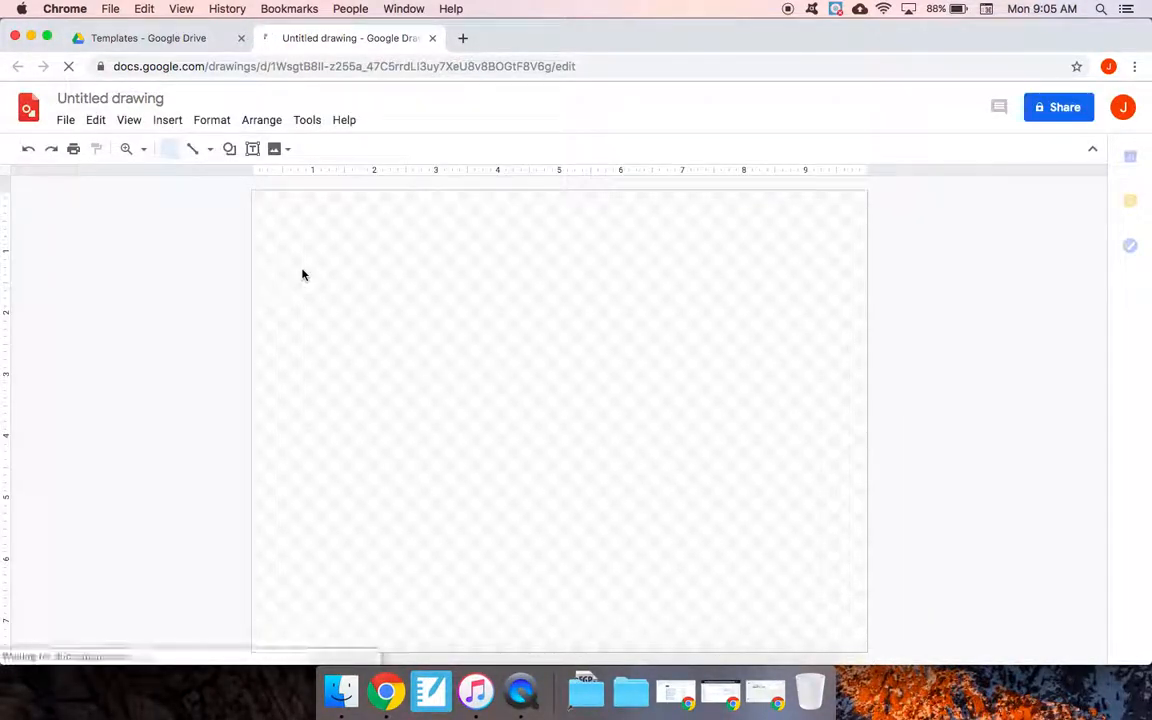
left_click(110, 98)
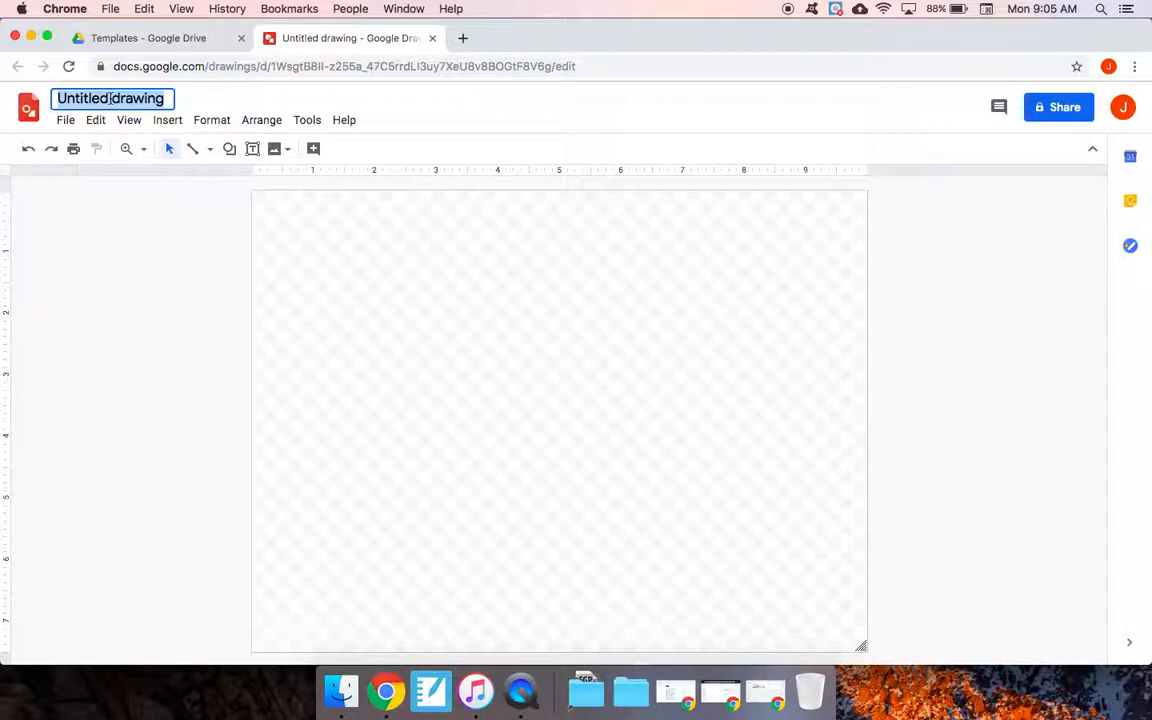
type("Z")
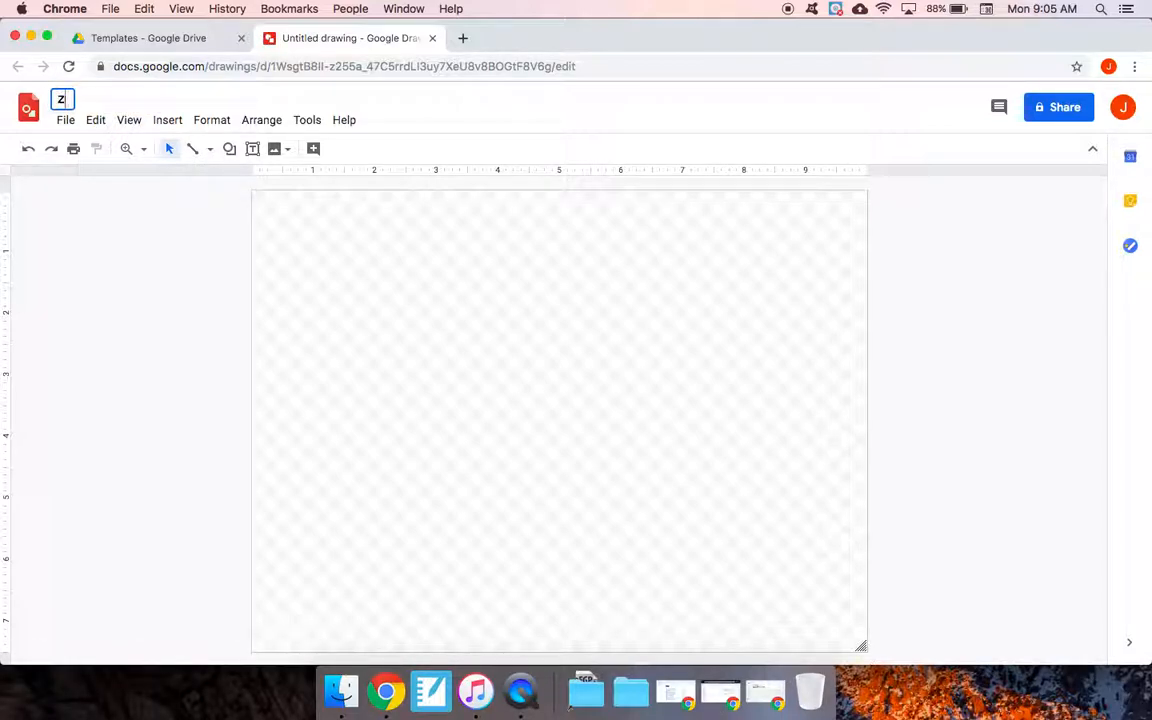
type("Trash")
key("Return")
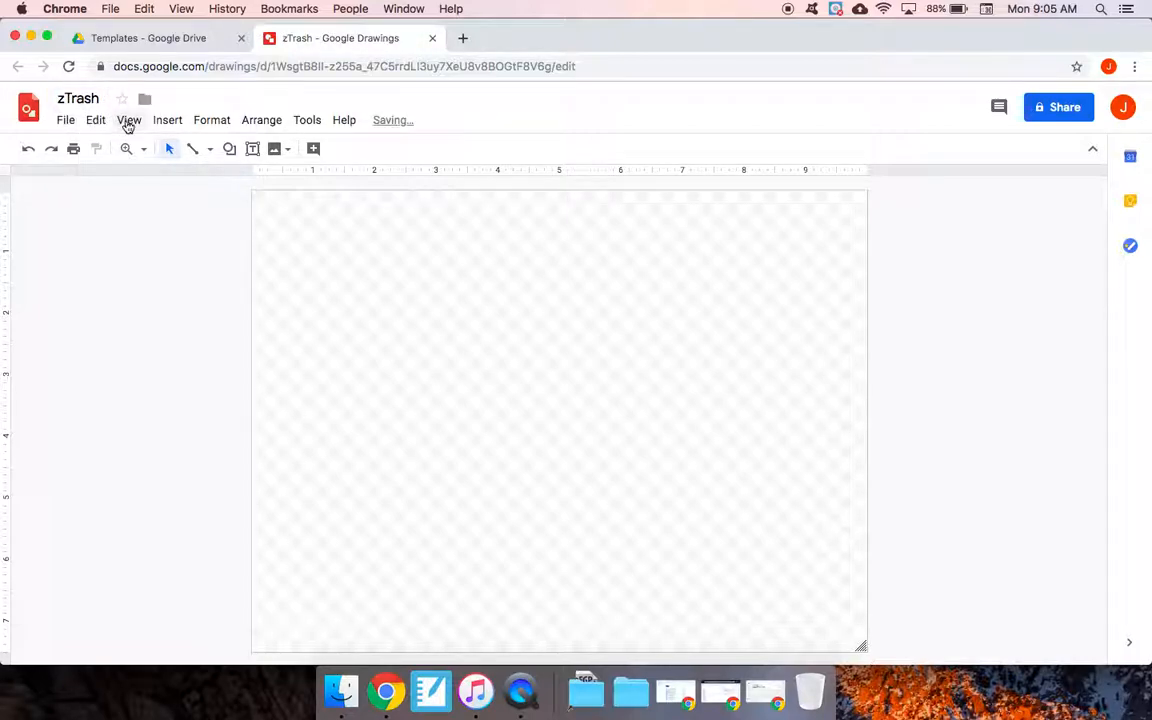
- Check the zTrash file in the Drive Templates folder, and return to the drawing
left_click(172, 40)
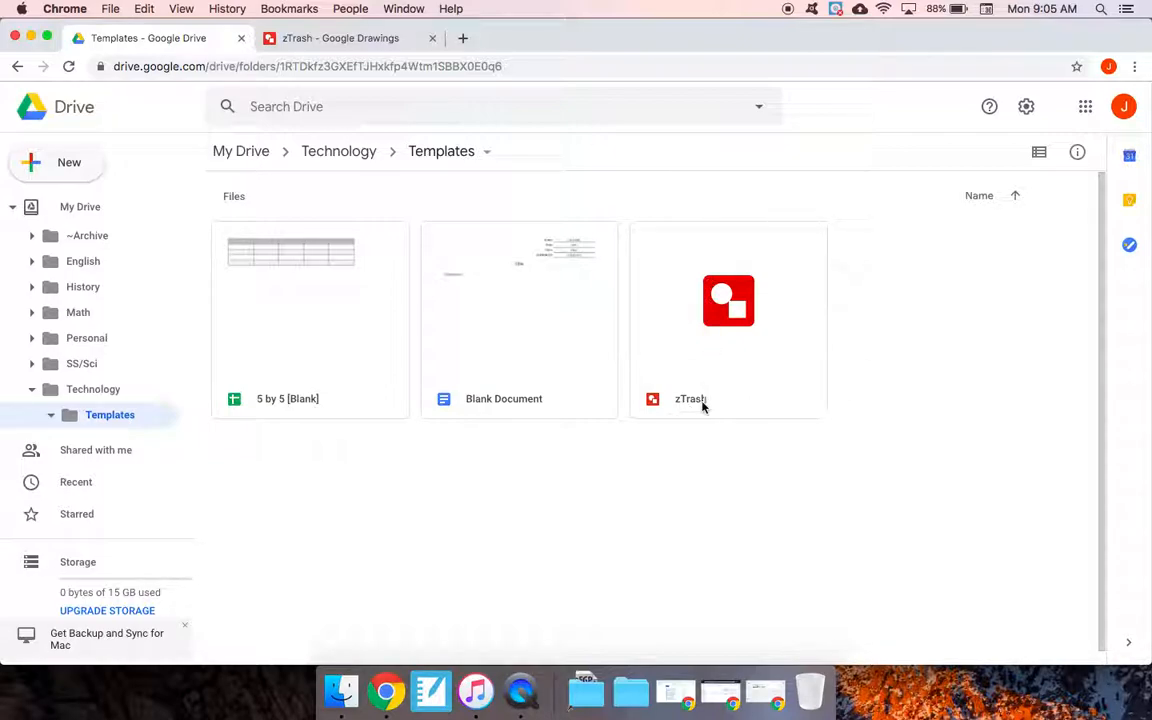
left_click(736, 326)
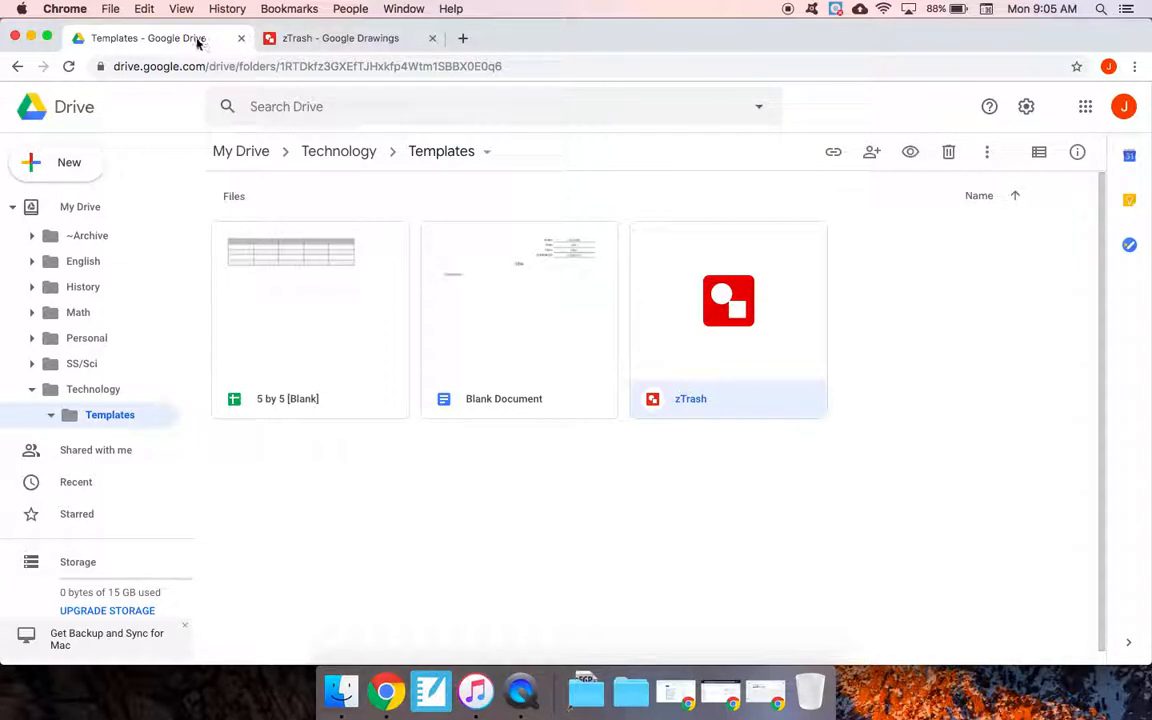
left_click(303, 38)
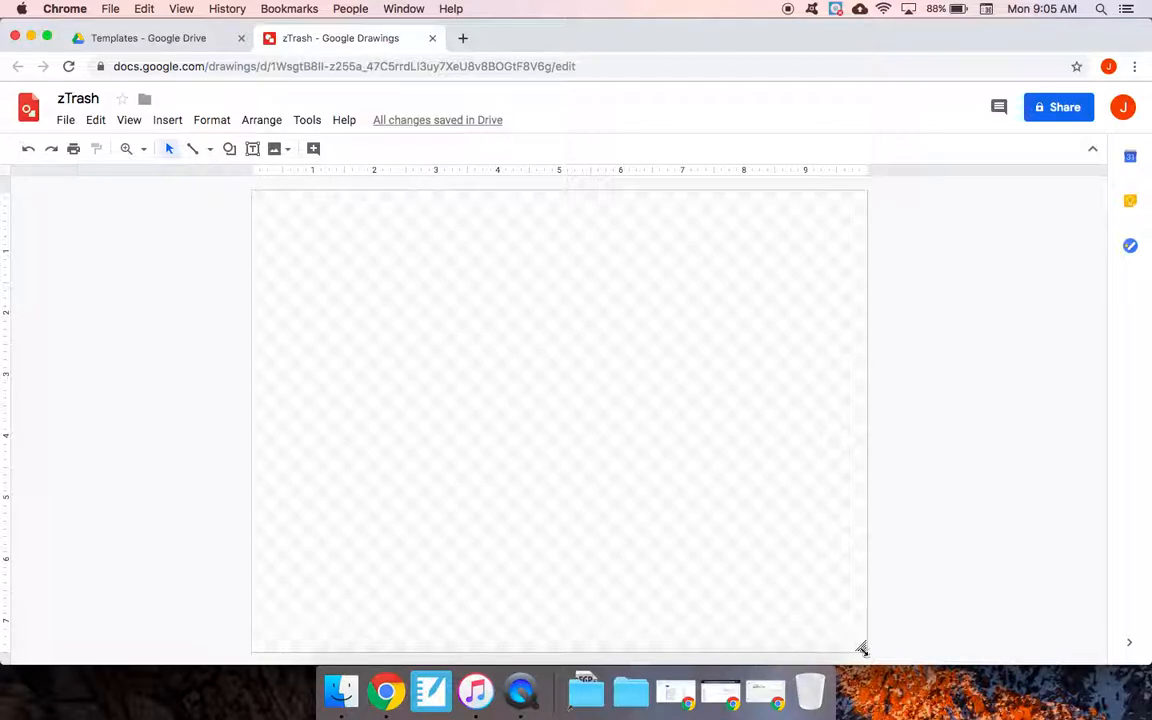
- Shrink the drawing canvas to about 5.7 by 2.9 inches
left_click_drag(862, 650, 735, 423)
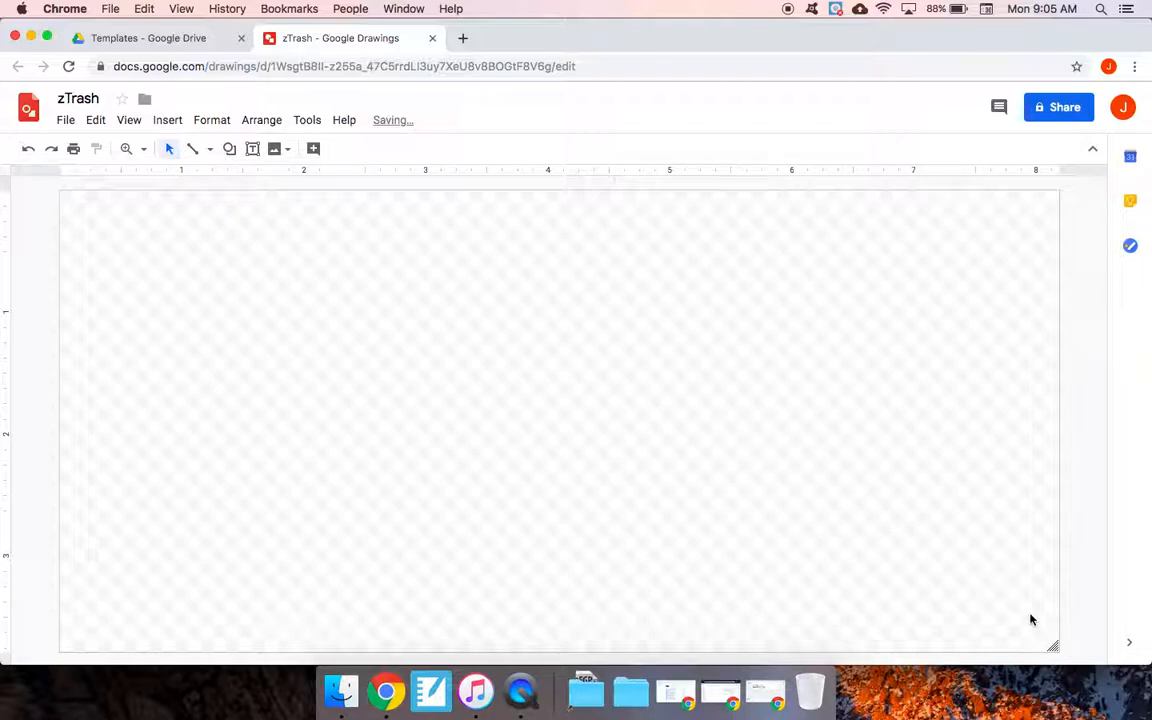
left_click_drag(1052, 646, 740, 611)
left_click_drag(933, 645, 946, 605)
- Draw two straight diagonal lines that cross each other in the left half of the canvas
left_click(193, 149)
left_click_drag(190, 236, 470, 415)
left_click_drag(530, 300, 396, 435)
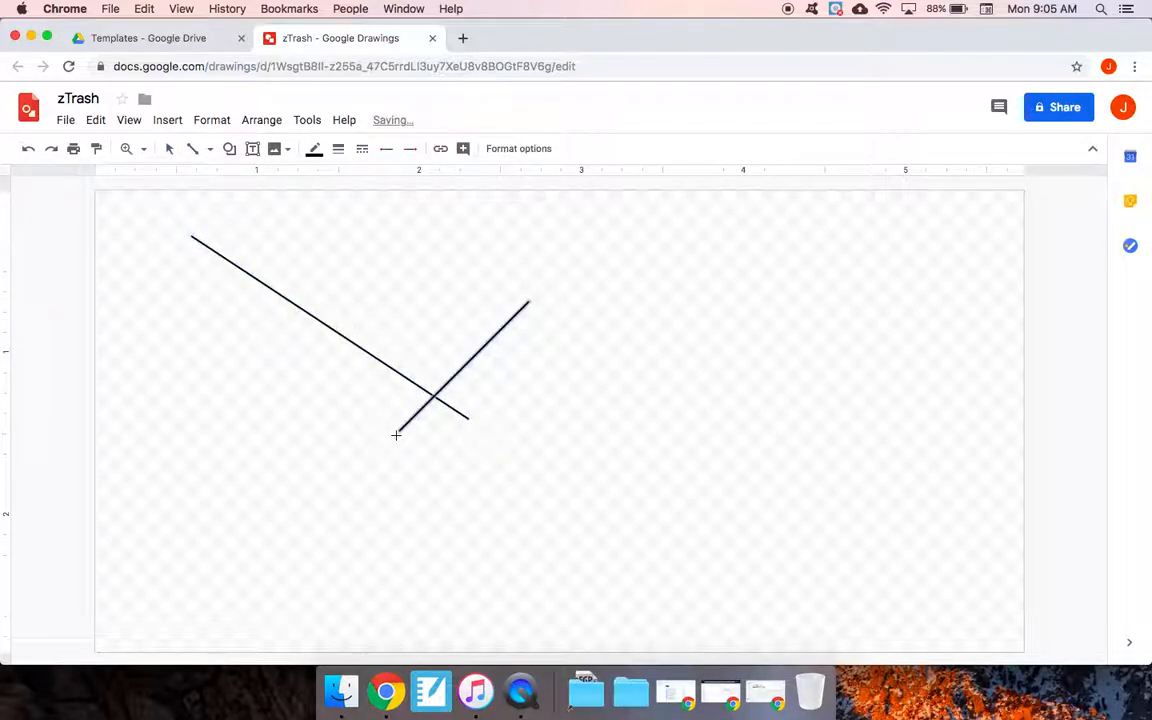
- Draw a closed seven-point polyline shape with a notch in its side, to the right of the crossing lines
left_click(211, 150)
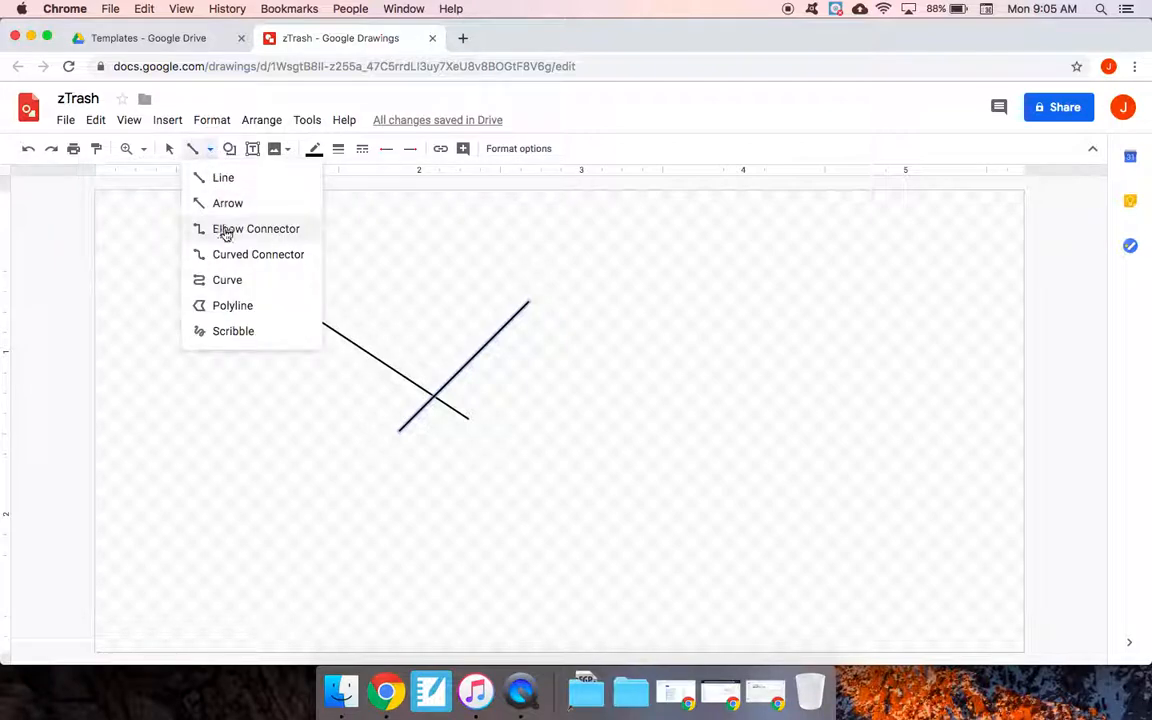
left_click(236, 303)
left_click(750, 345)
left_click(611, 403)
left_click(555, 523)
left_click(675, 537)
left_click(833, 463)
left_click(654, 434)
left_click(835, 381)
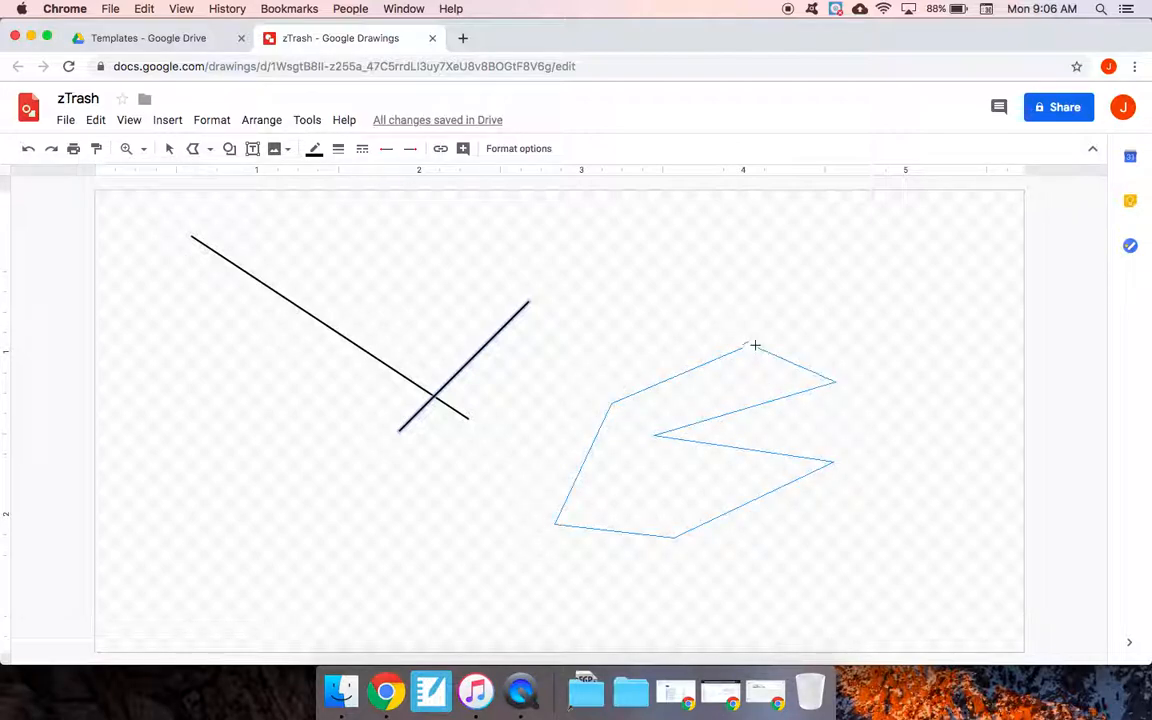
left_click(752, 345)
- Draw a large closed freeform shape across the canvas with the Curve tool
left_click(198, 148)
left_click(200, 149)
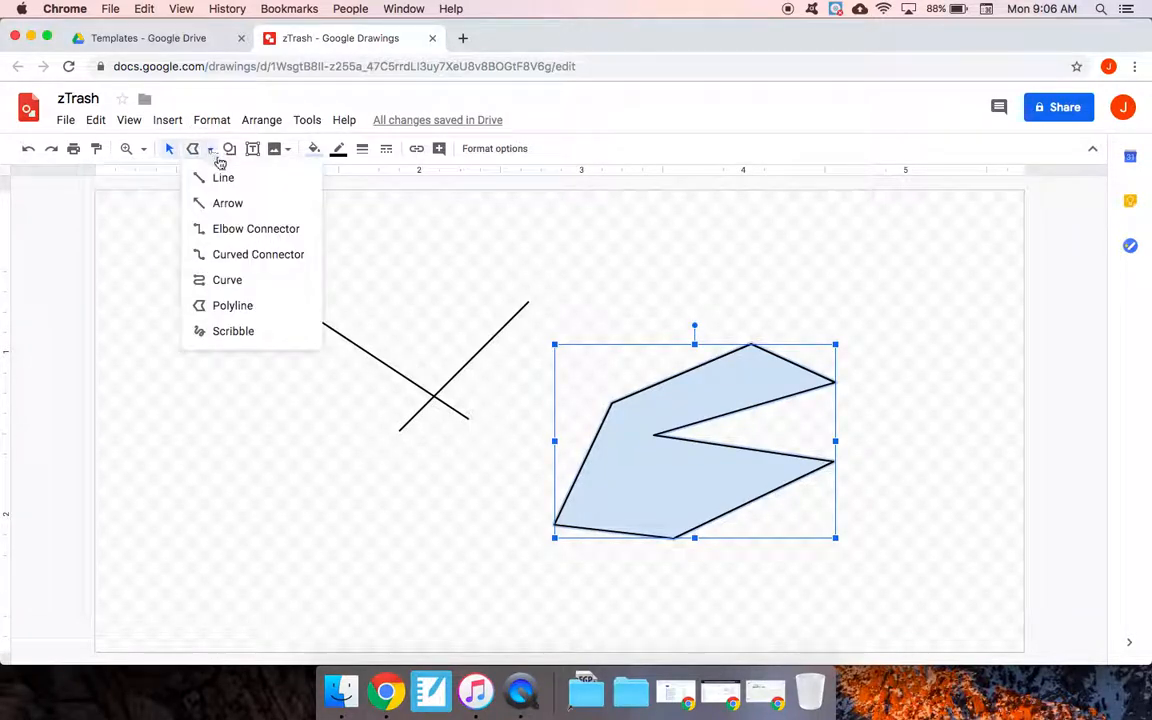
left_click(205, 278)
left_click(157, 355)
left_click(335, 368)
left_click(198, 469)
left_click(437, 540)
left_click(621, 288)
left_click(836, 298)
left_click(918, 548)
left_click(158, 355)
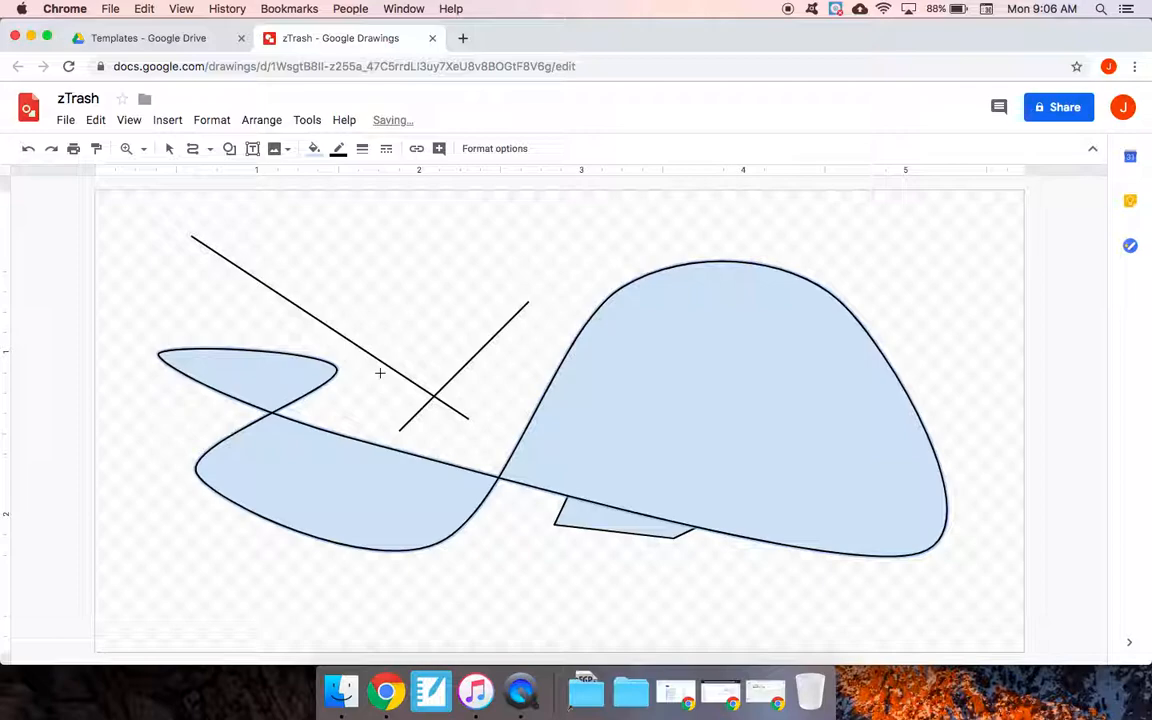
- Draw a freehand signature over the crossing lines with the Scribble tool
left_click(193, 148)
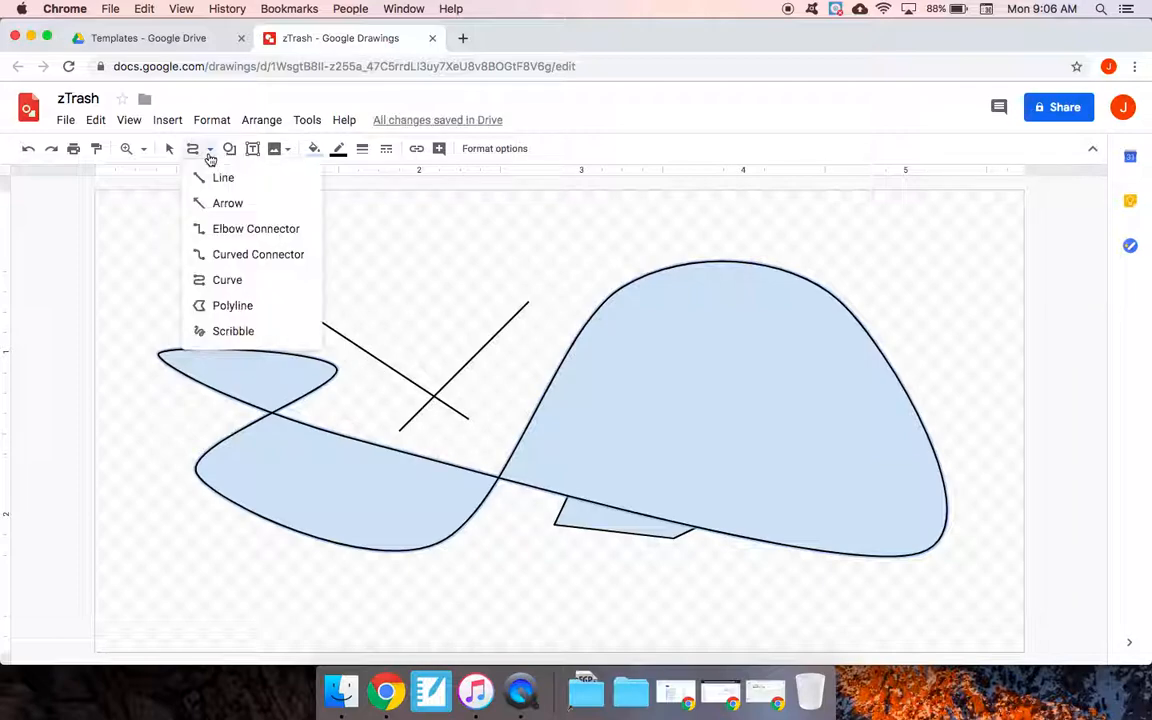
left_click(240, 329)
mouse_move(404, 272)
left_mouse_down()
mouse_move(393, 275)
mouse_move(512, 311)
mouse_move(580, 300)
mouse_move(640, 330)
left_mouse_up()
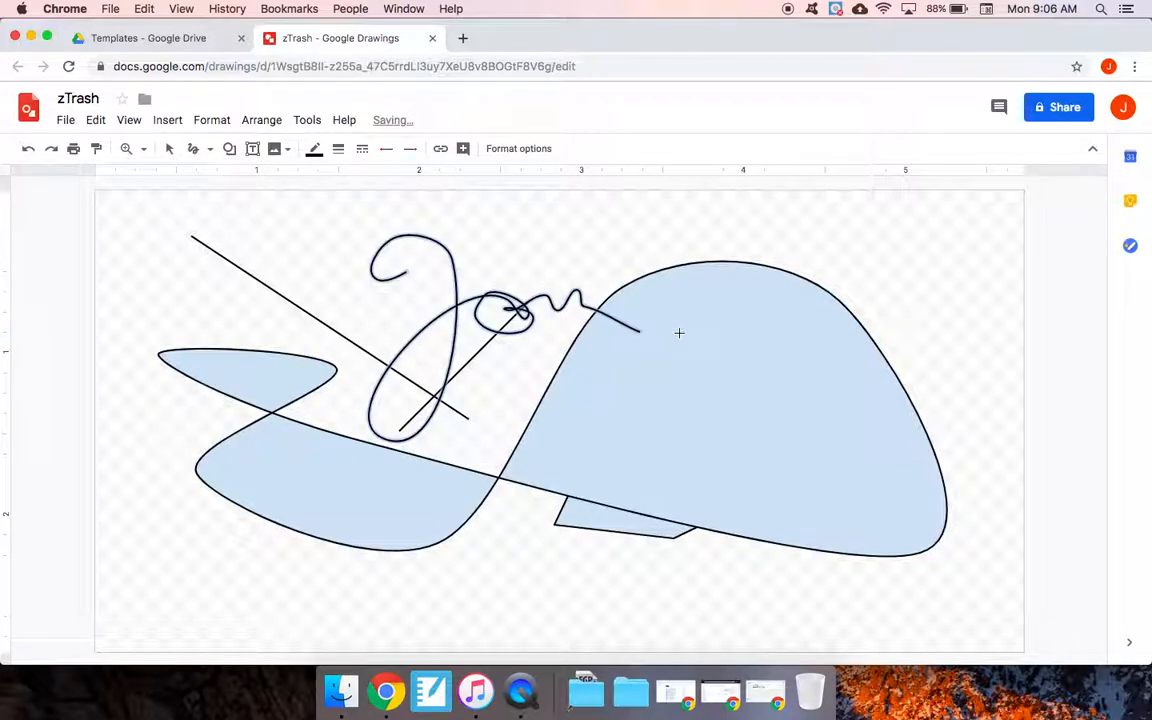
- Undo the scribble, the curve, the polyline and both straight lines to clear the canvas
key("super+z")
key("super+z")
key("super+z")
key("super+z")
key("super+z")
key("super+z")
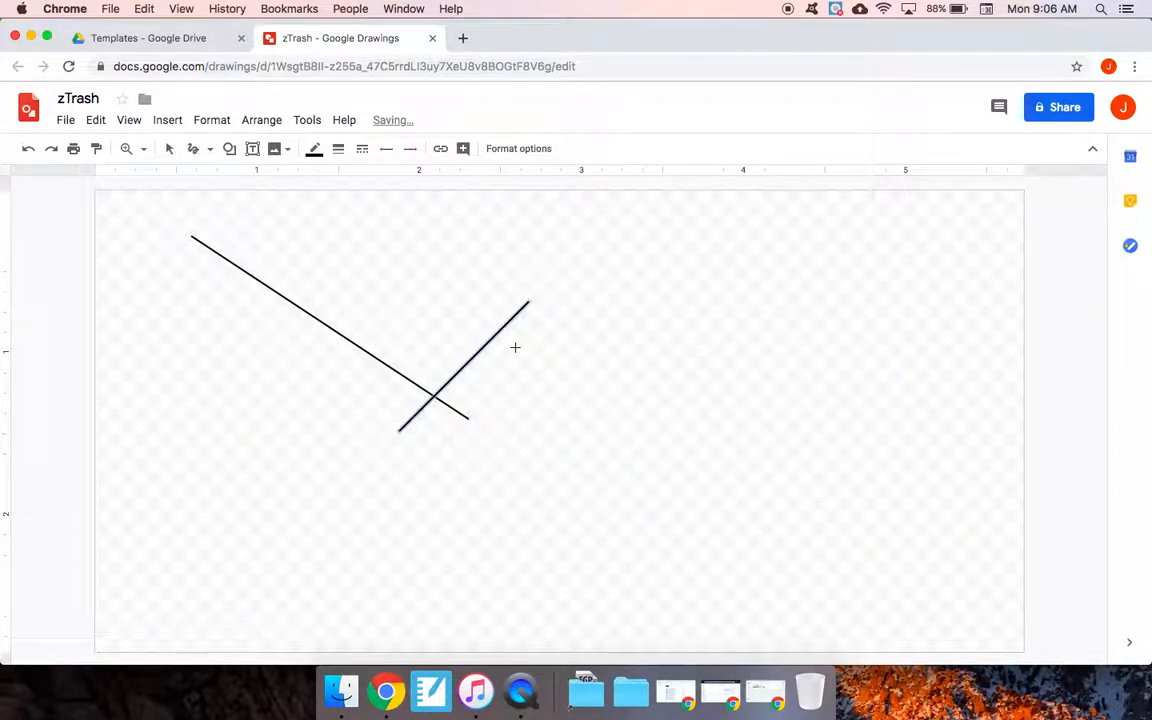
- Add a block arc shape about 2.3 inches wide near the top centre of the canvas
left_click(210, 152)
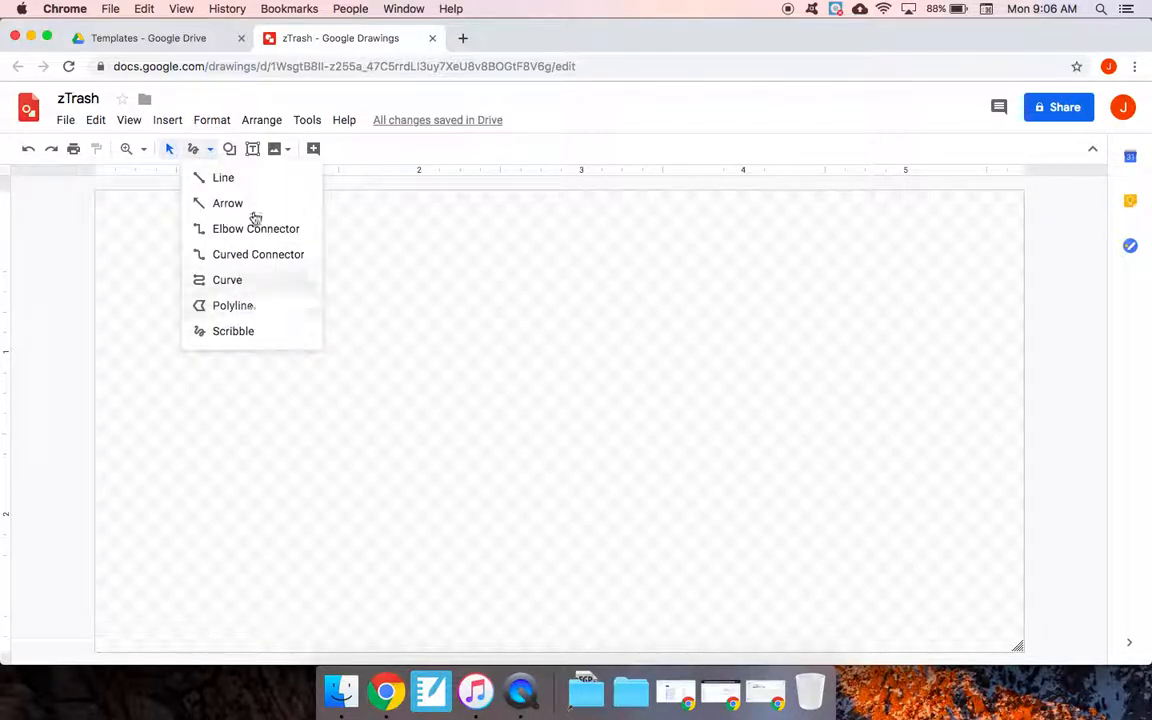
left_click(229, 149)
mouse_move(250, 177)
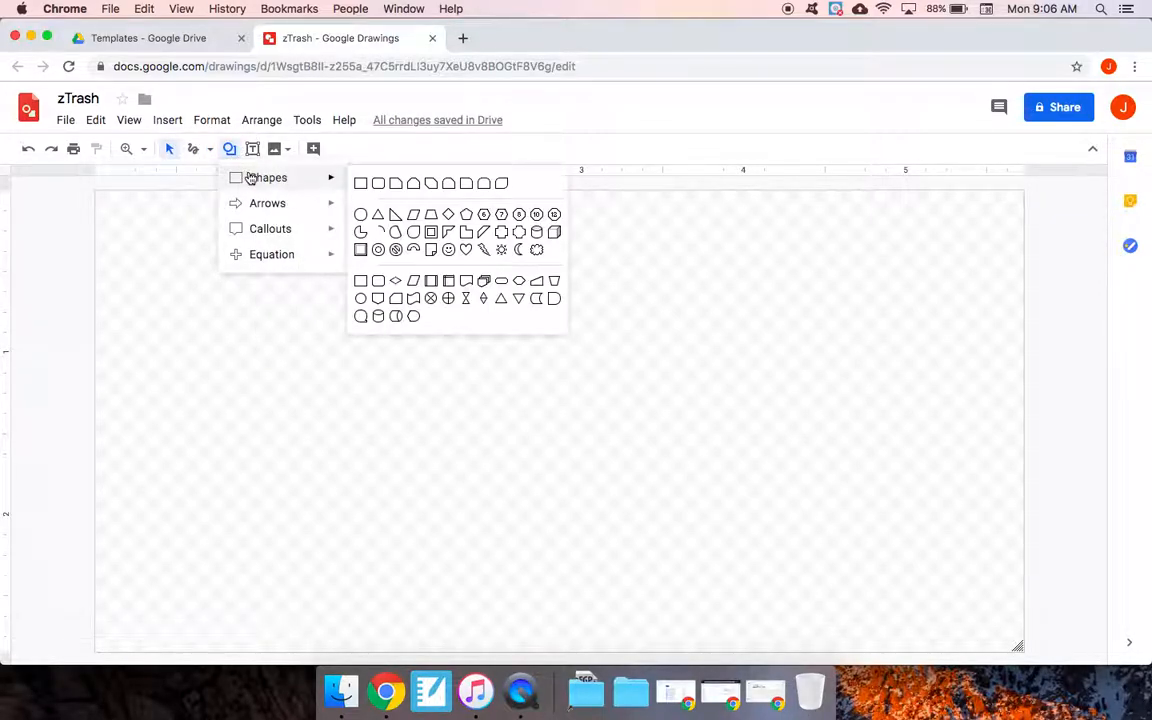
left_click(413, 249)
left_click_drag(354, 318, 733, 234)
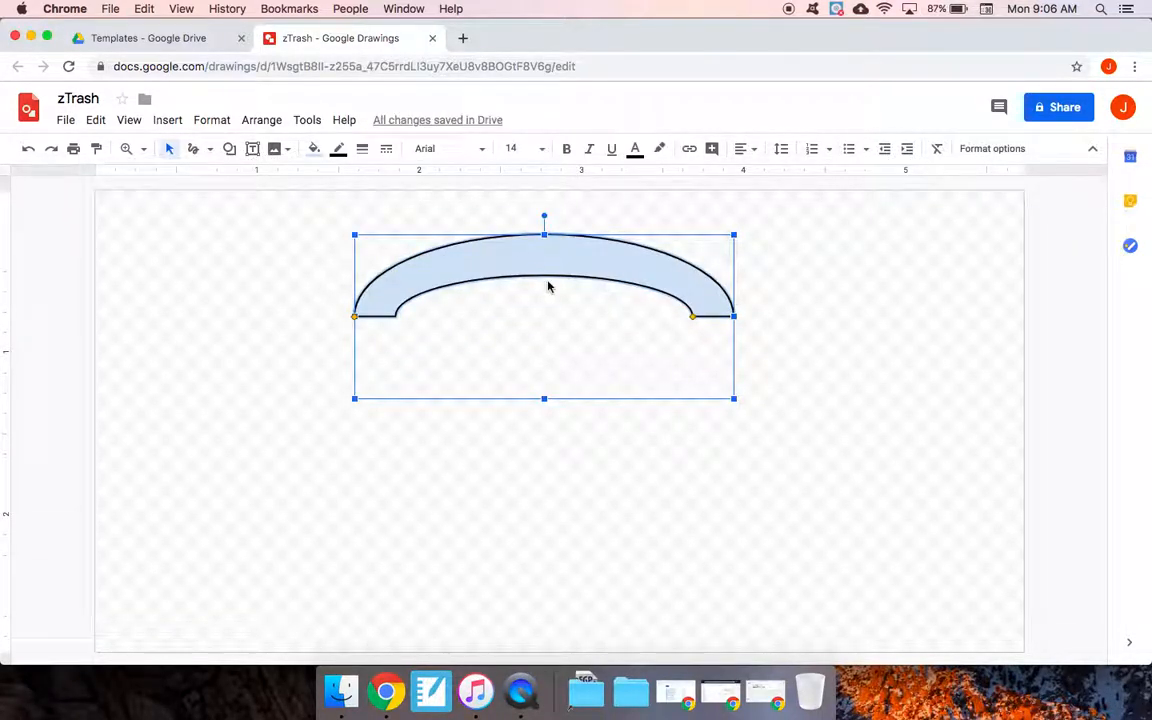
left_click(816, 340)
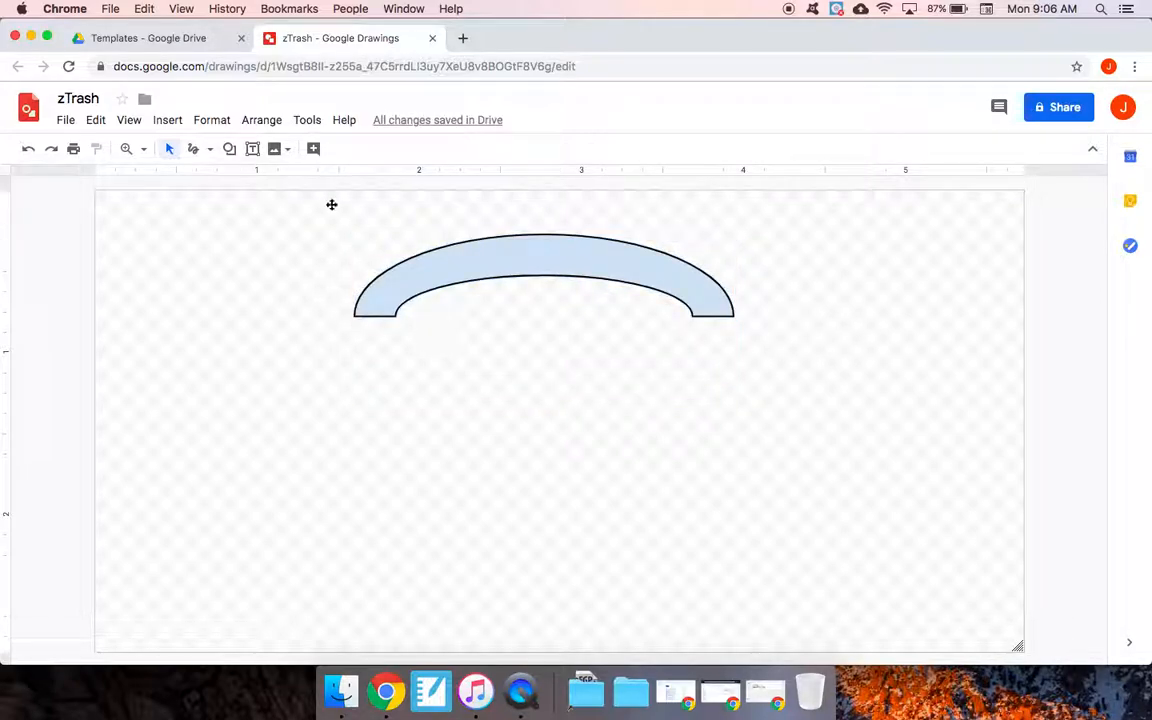
left_click(280, 153)
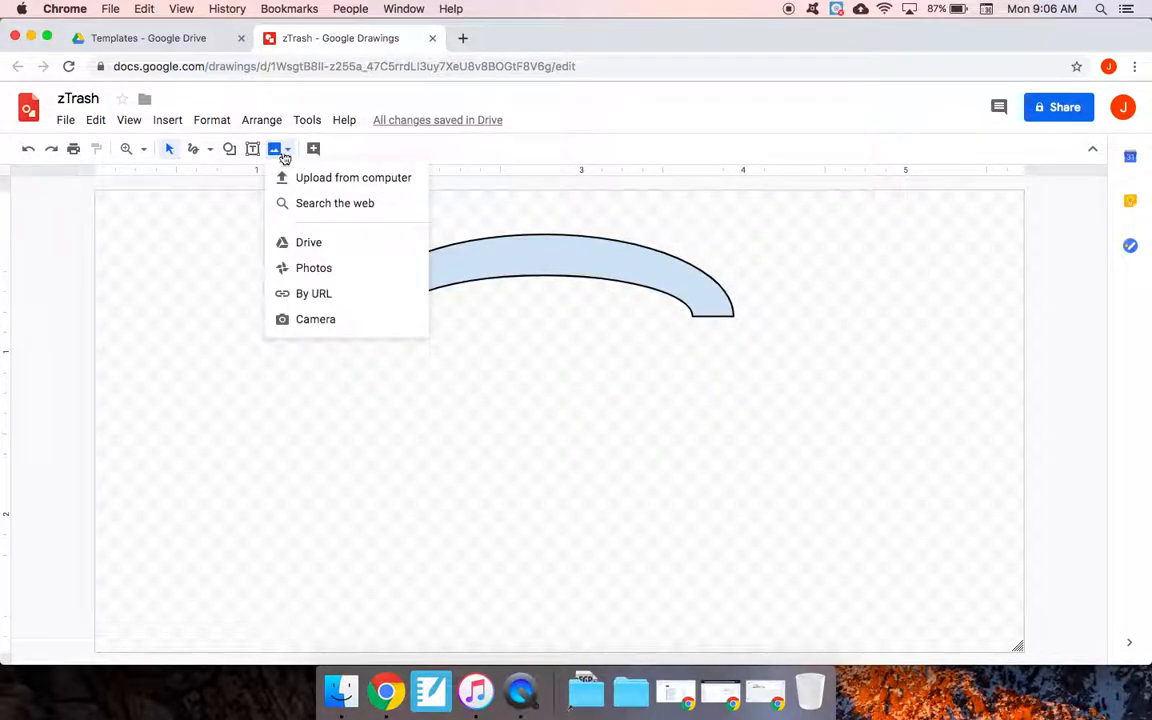
left_click(443, 237)
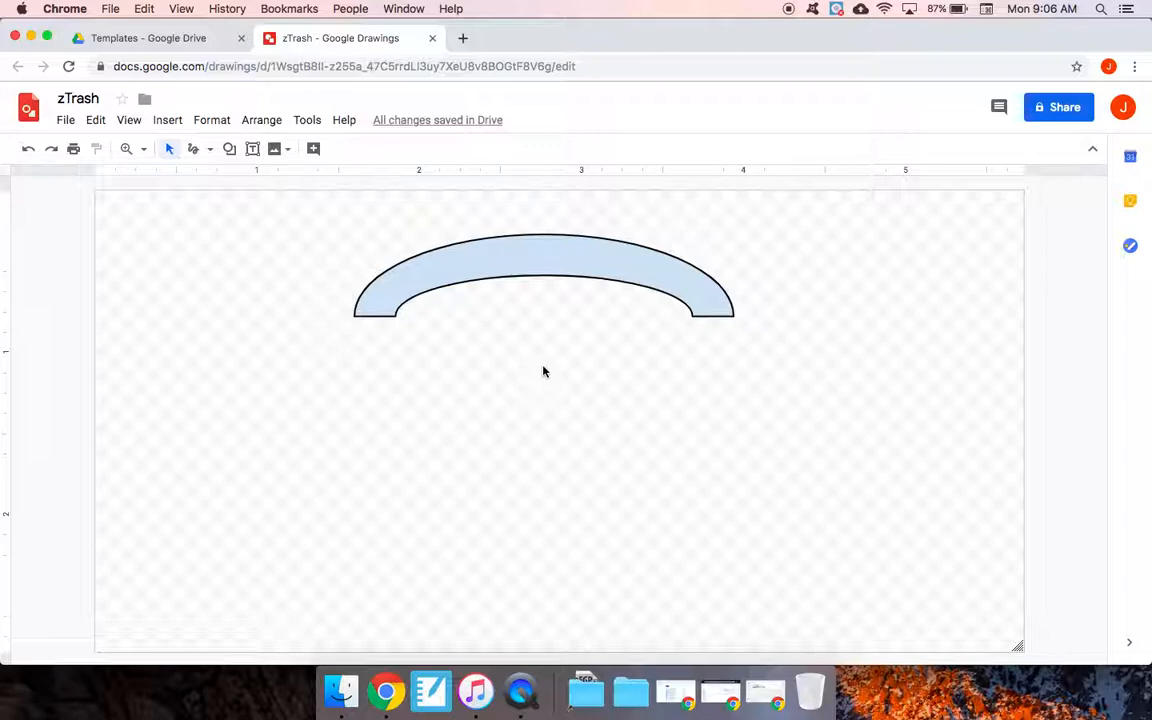
- Add a text box about 2.9 inches wide below the arc containing "Asdlfj gsadf asyljkdgf j"
left_click(253, 149)
left_click_drag(330, 444, 793, 498)
type("Asdlfj gsadf asyljkdgf j")
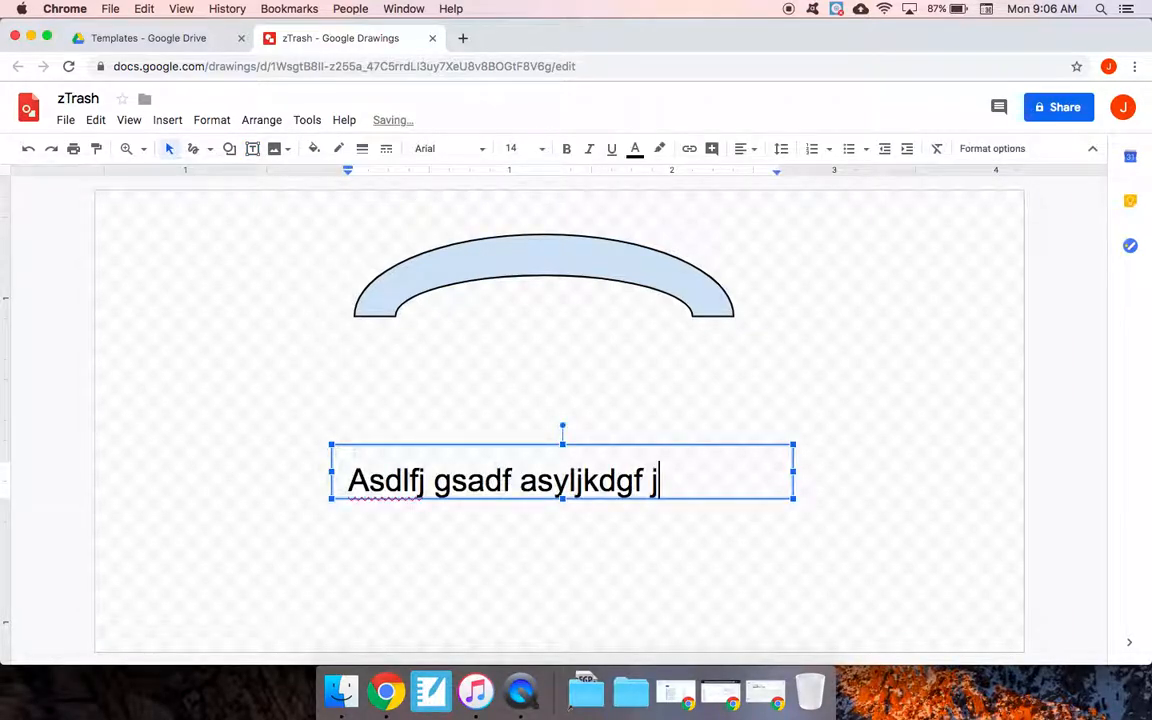
left_click(175, 416)
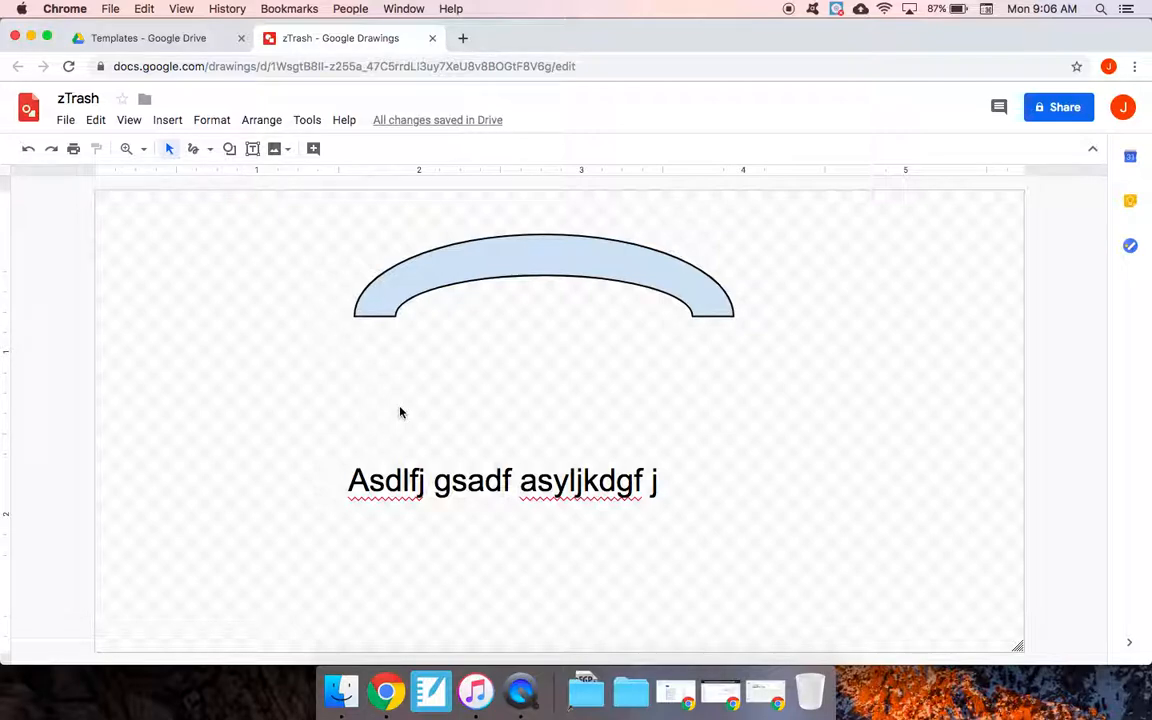
- Search the web for "online stopwatch" in a new browser tab
key("super+t")
type("onl")
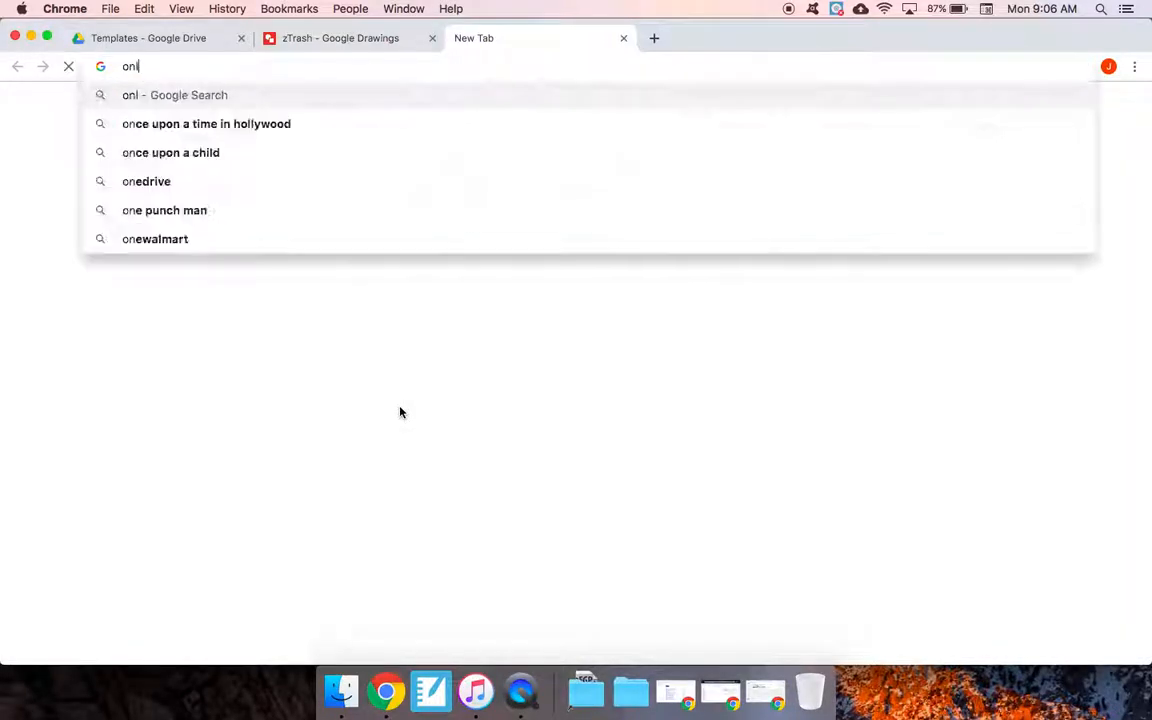
type("ine st")
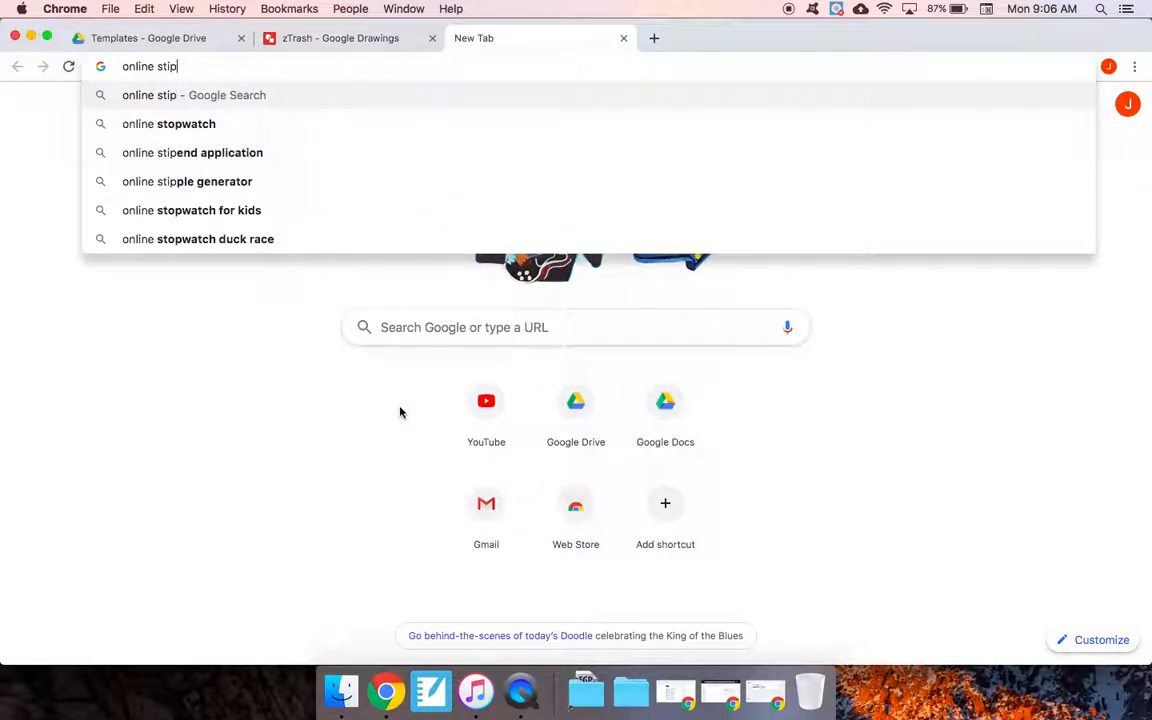
key("Down")
key("Return")
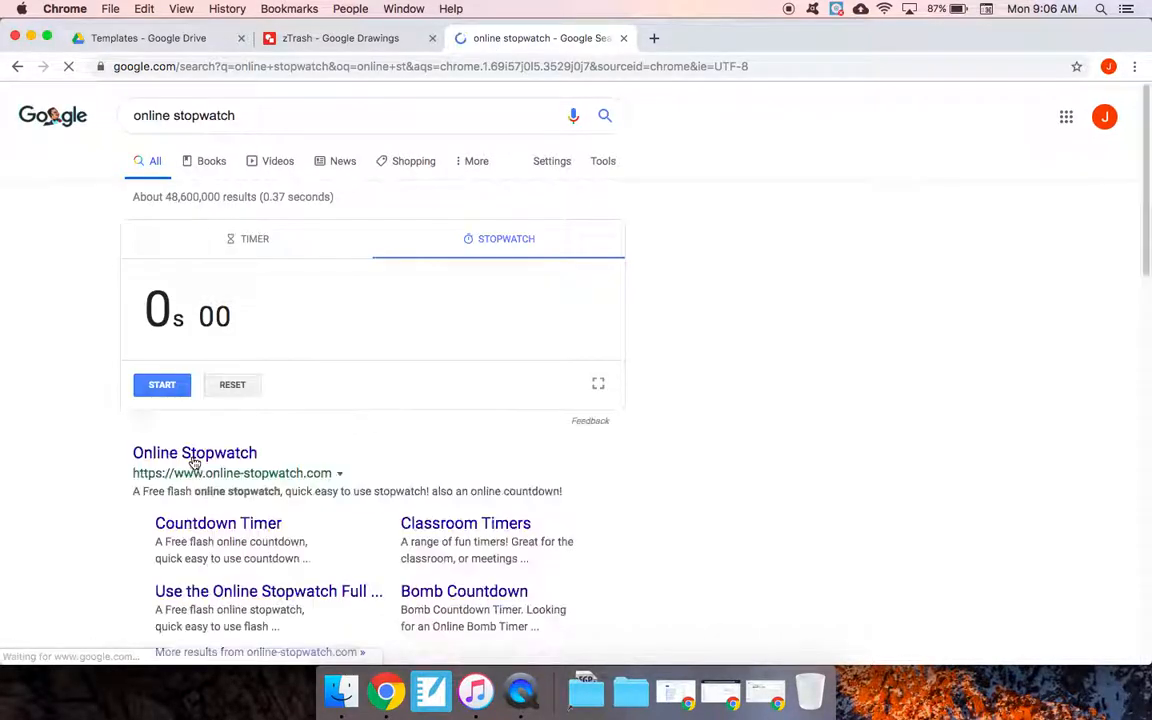
- Start the stopwatch, and switch to the timer and start its 5-minute countdown
left_click(184, 389)
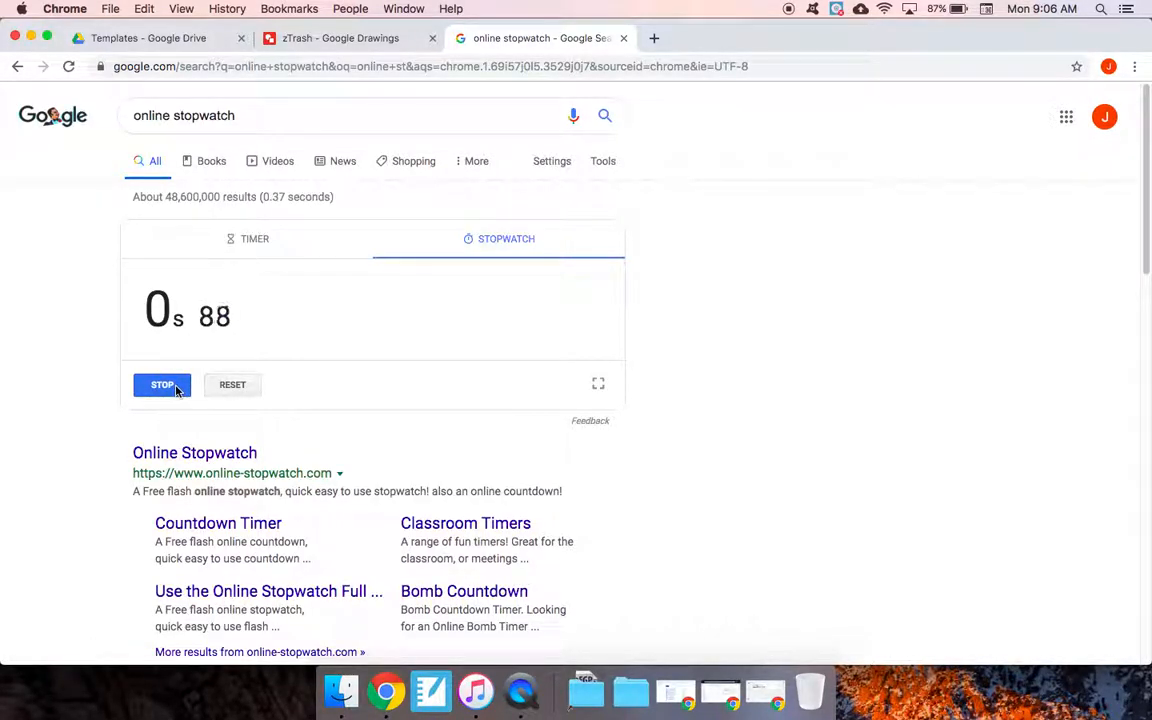
left_click(252, 239)
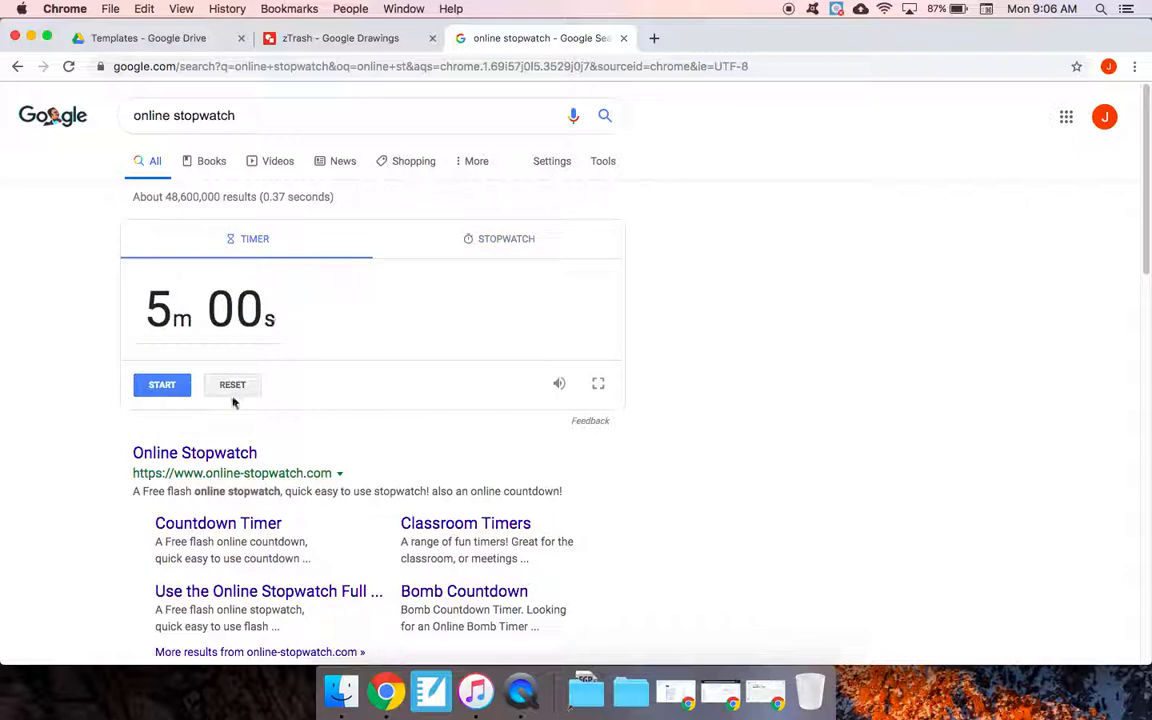
left_click(184, 392)
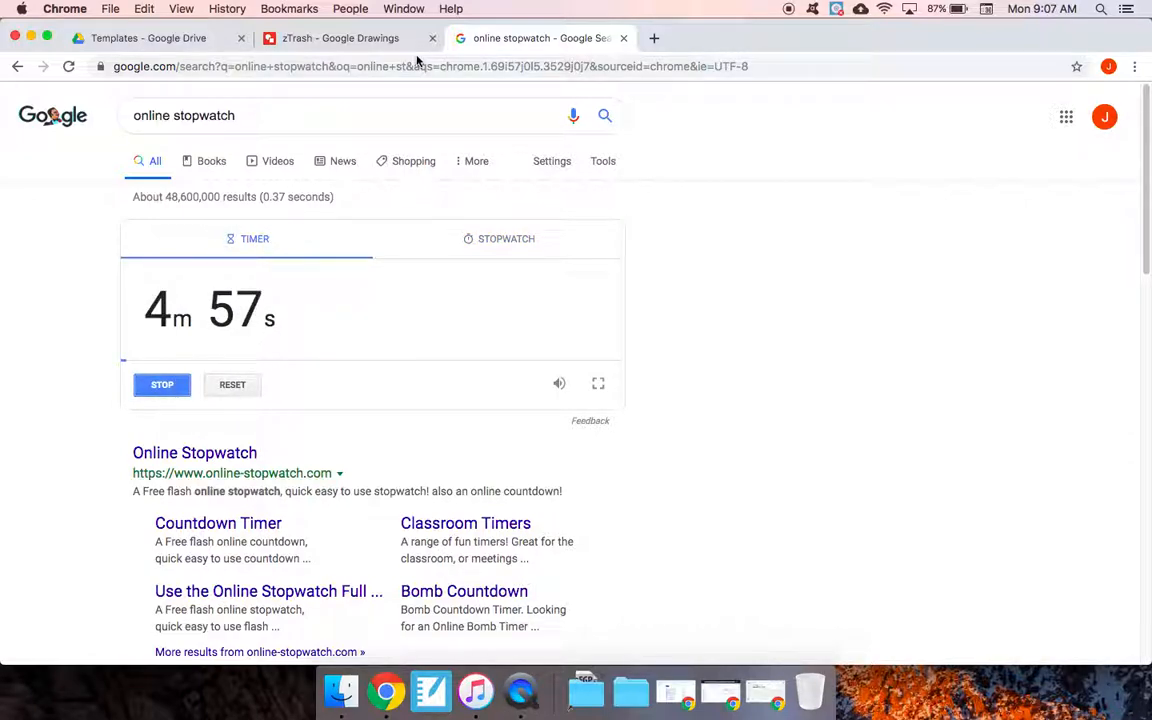
- Close the stopwatch search and the zTrash drawing, returning to the Templates folder in Google Drive
key("super+w")
left_click(690, 248)
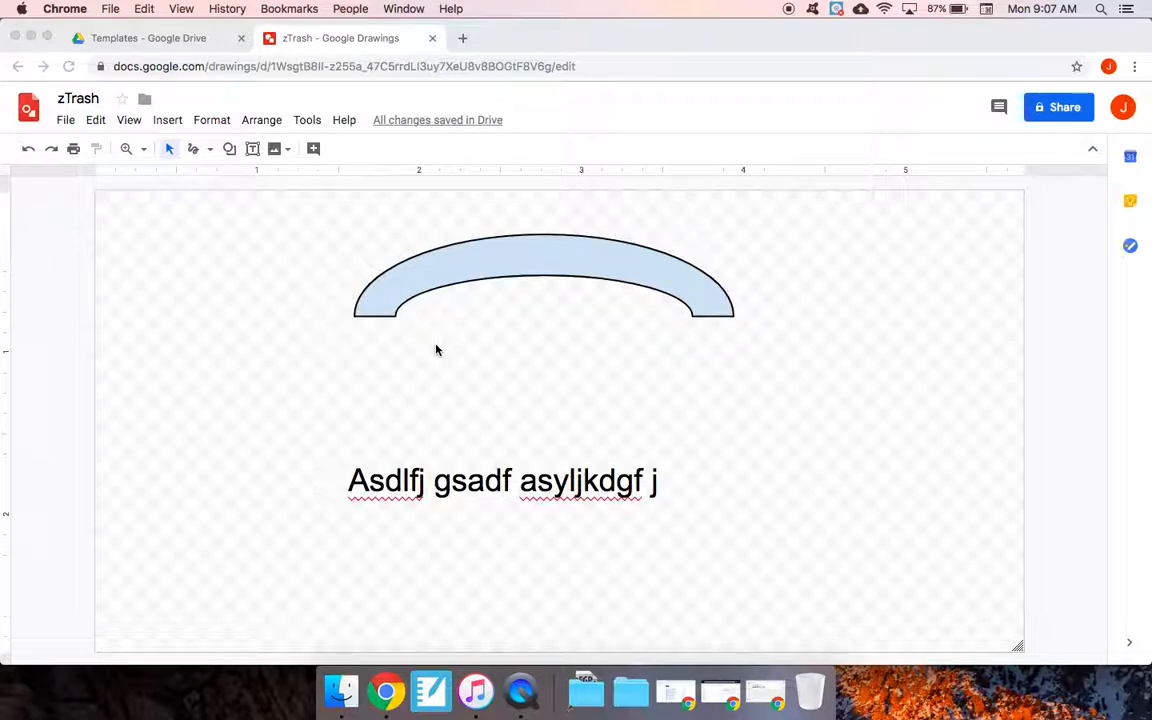
key("super+w")
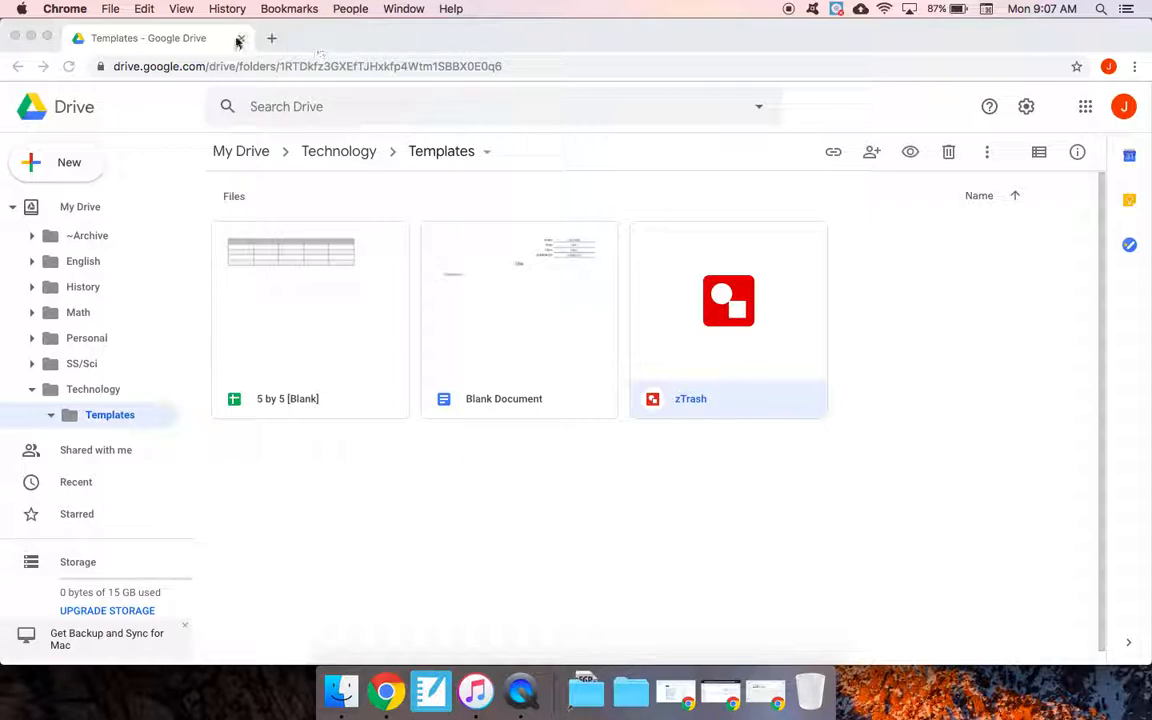
- Remove the zTrash drawing from the Templates folder
left_click(766, 302)
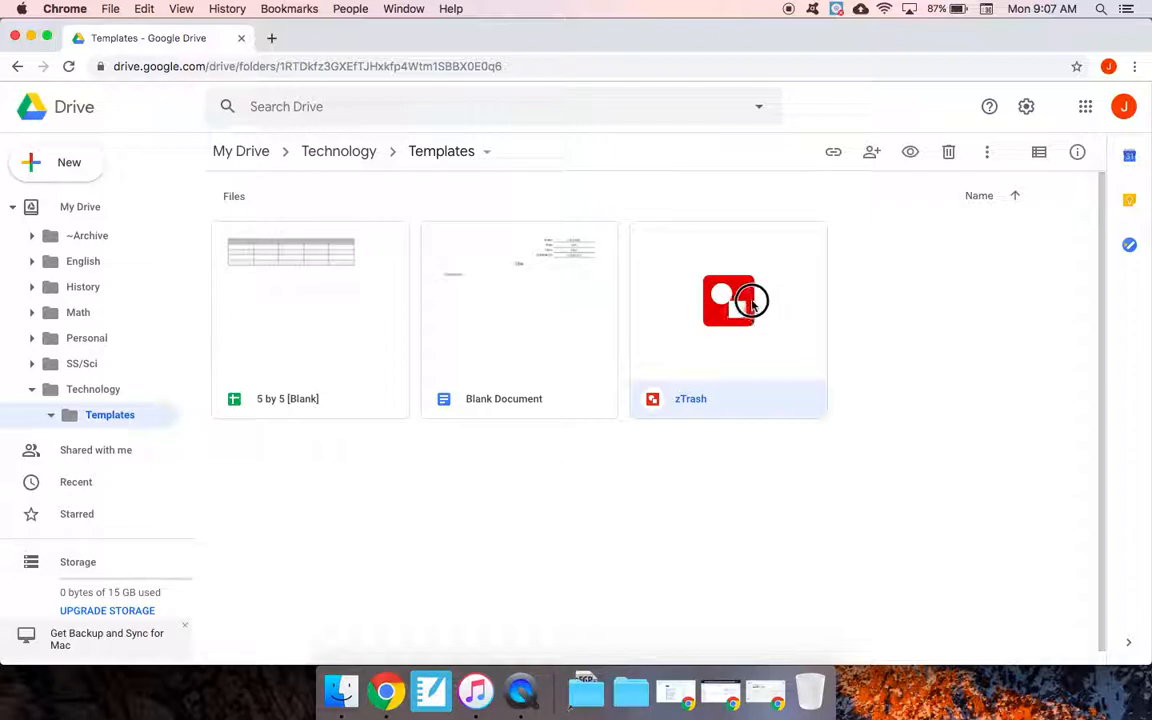
left_click(840, 323)
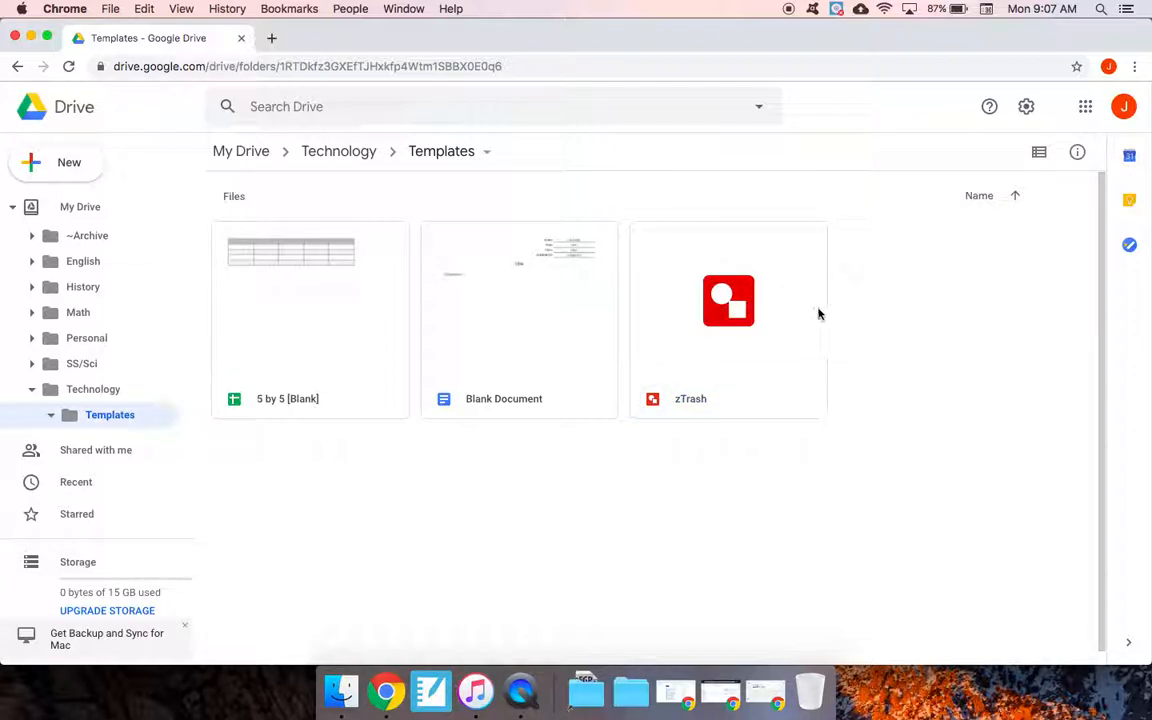
left_click(741, 311)
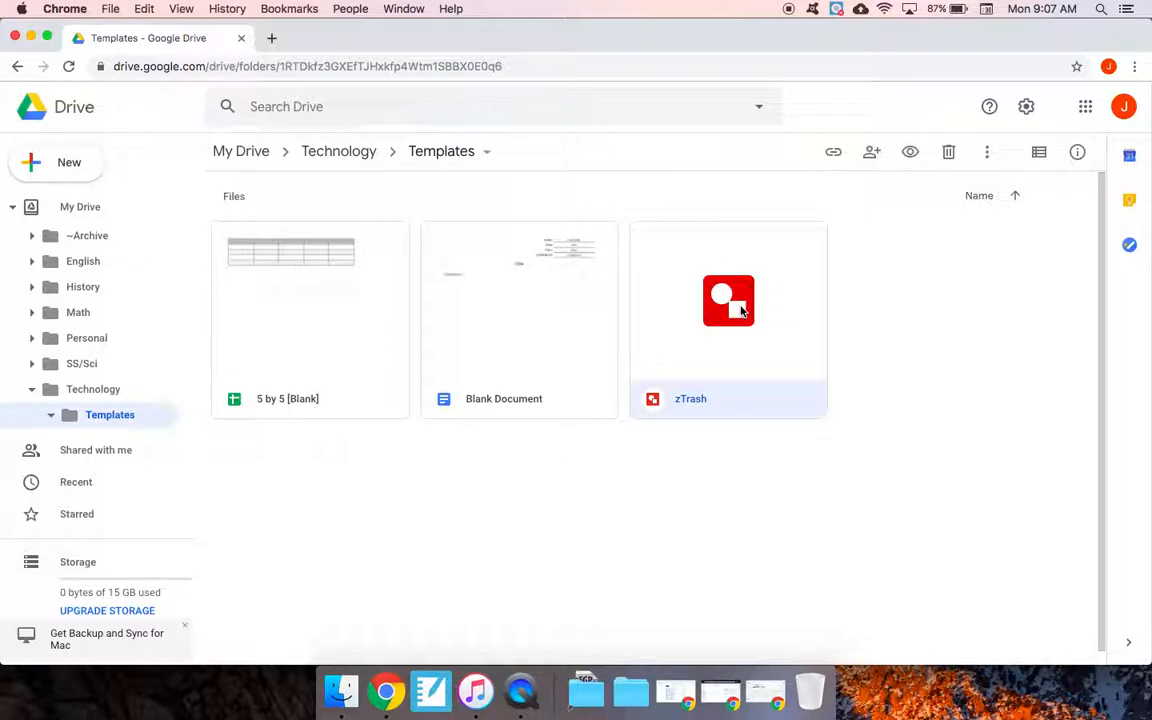
left_click(950, 151)
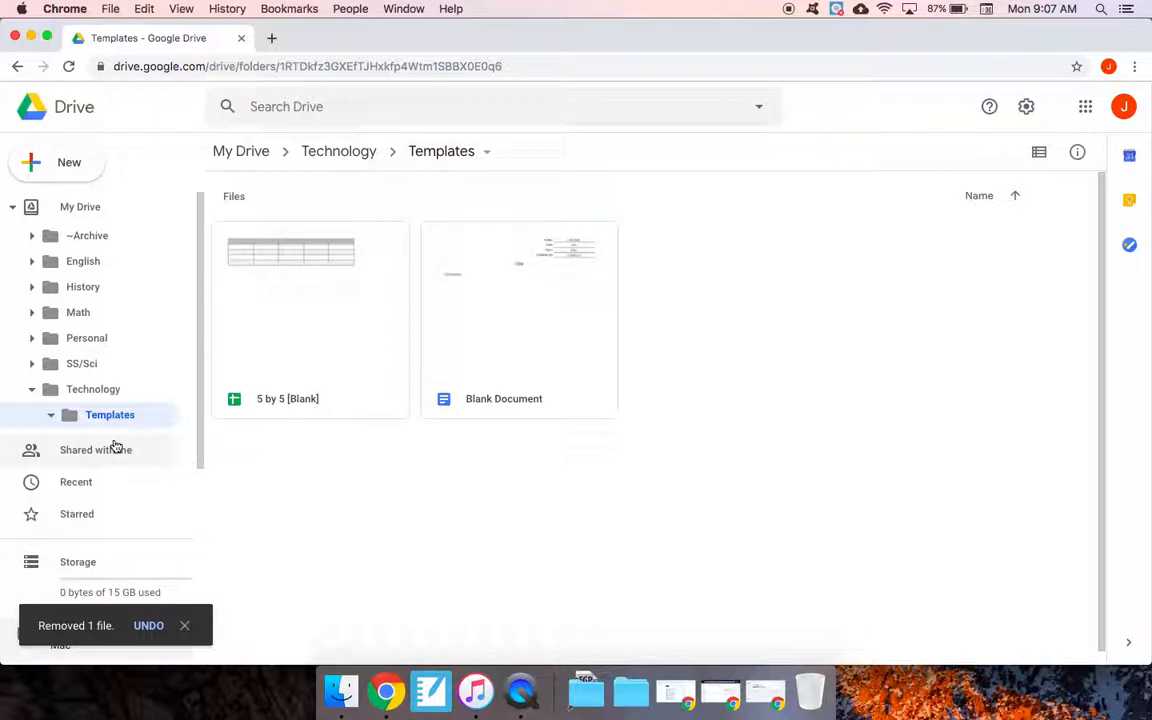
- Go to Drive's trash and empty it to delete its contents permanently
scroll(115, 447, "down", 2)
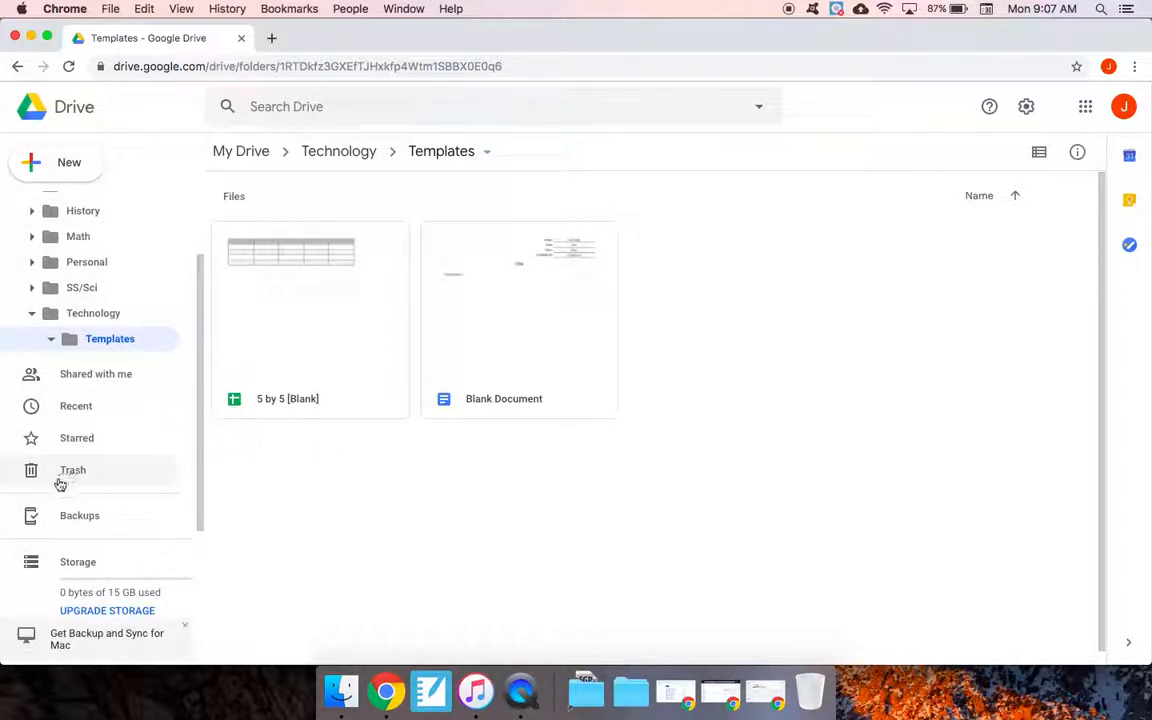
left_click(74, 470)
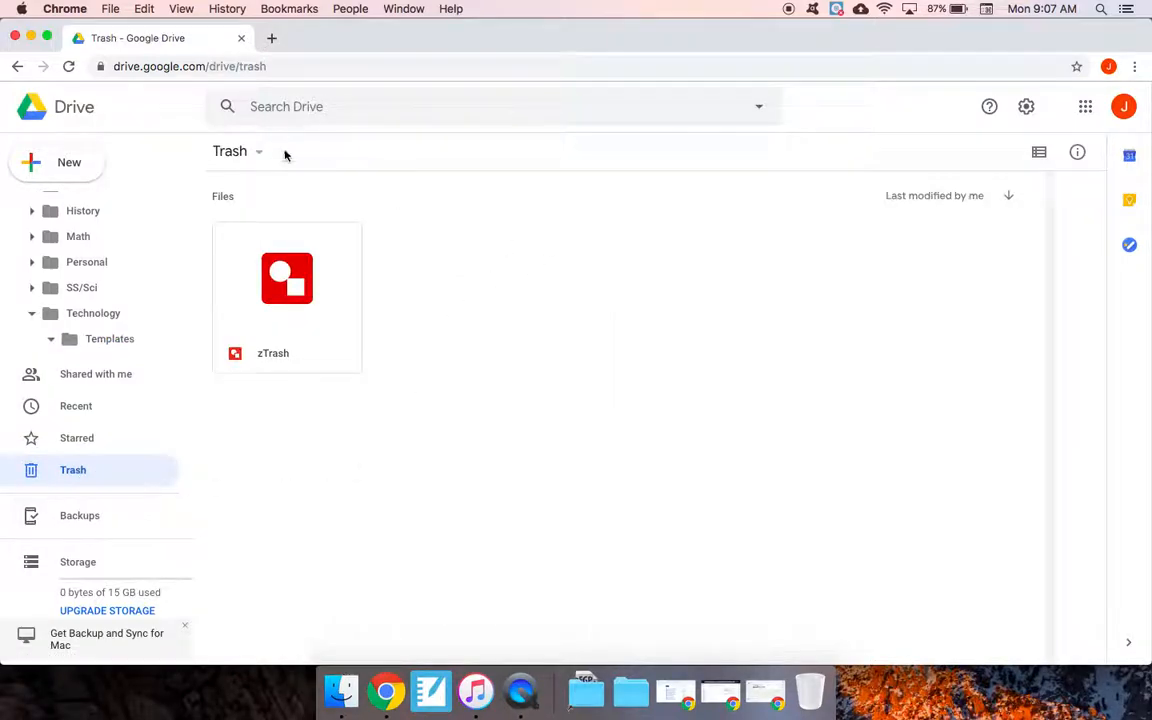
left_click(259, 156)
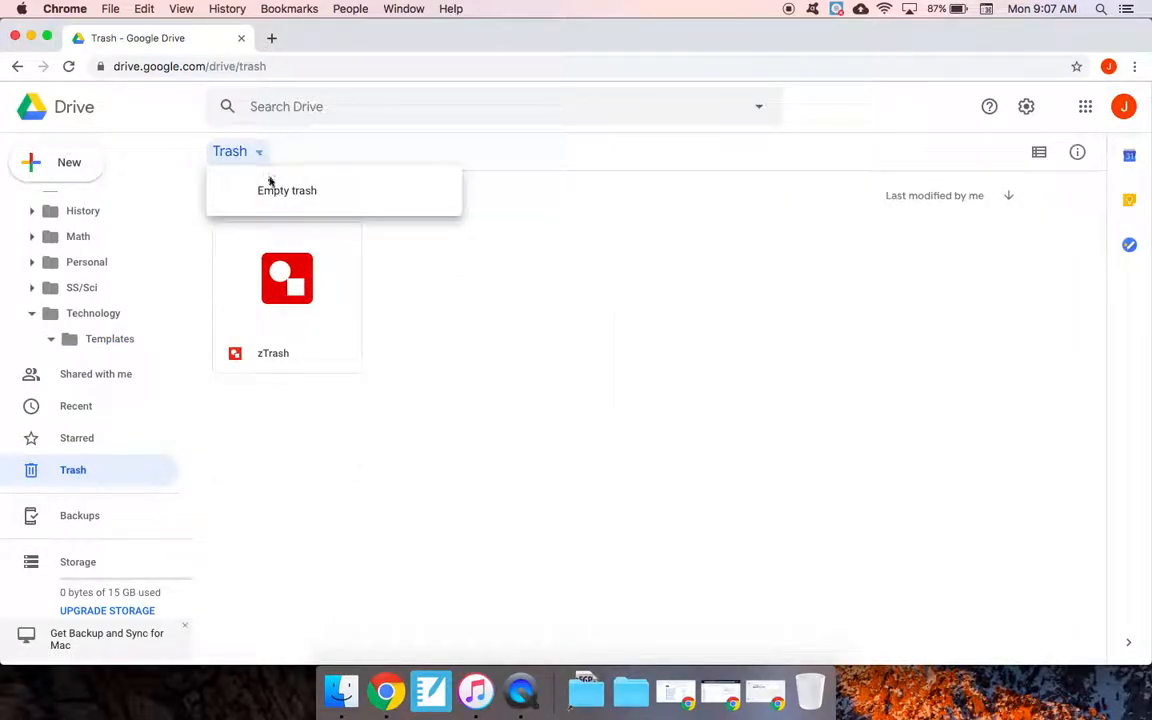
left_click(280, 194)
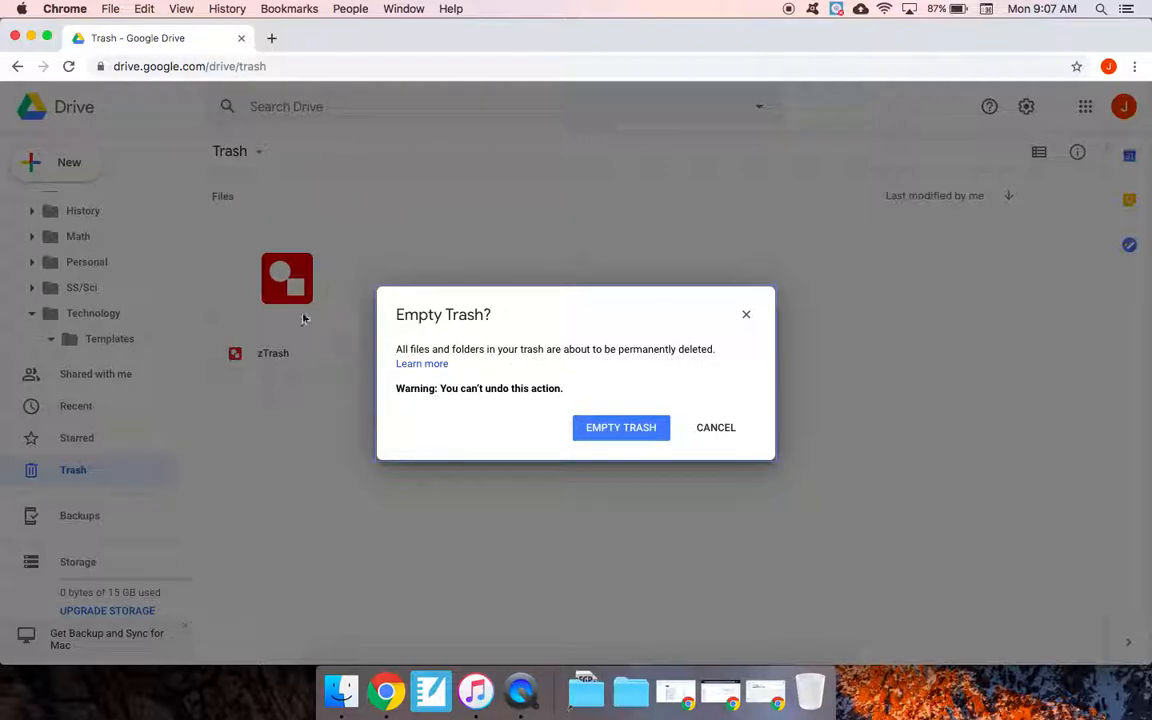
left_click(589, 427)
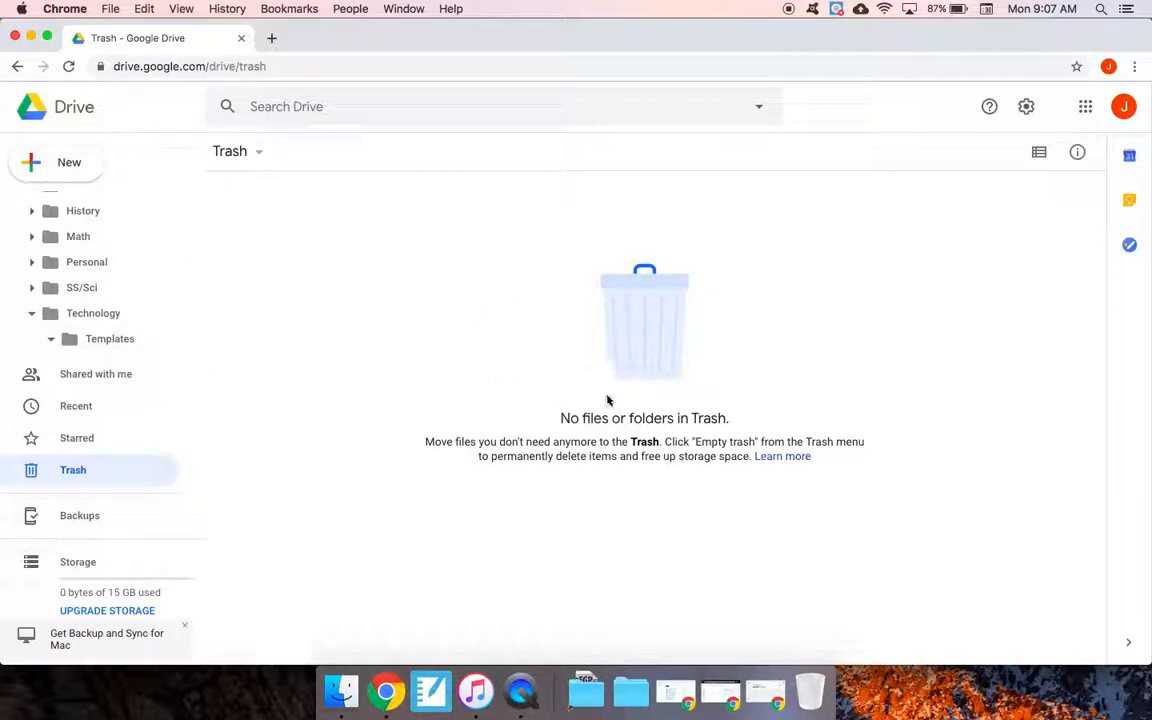
- Create a new Google Drawing in the Templates folder and name it "Top Down Web"
left_click(101, 342)
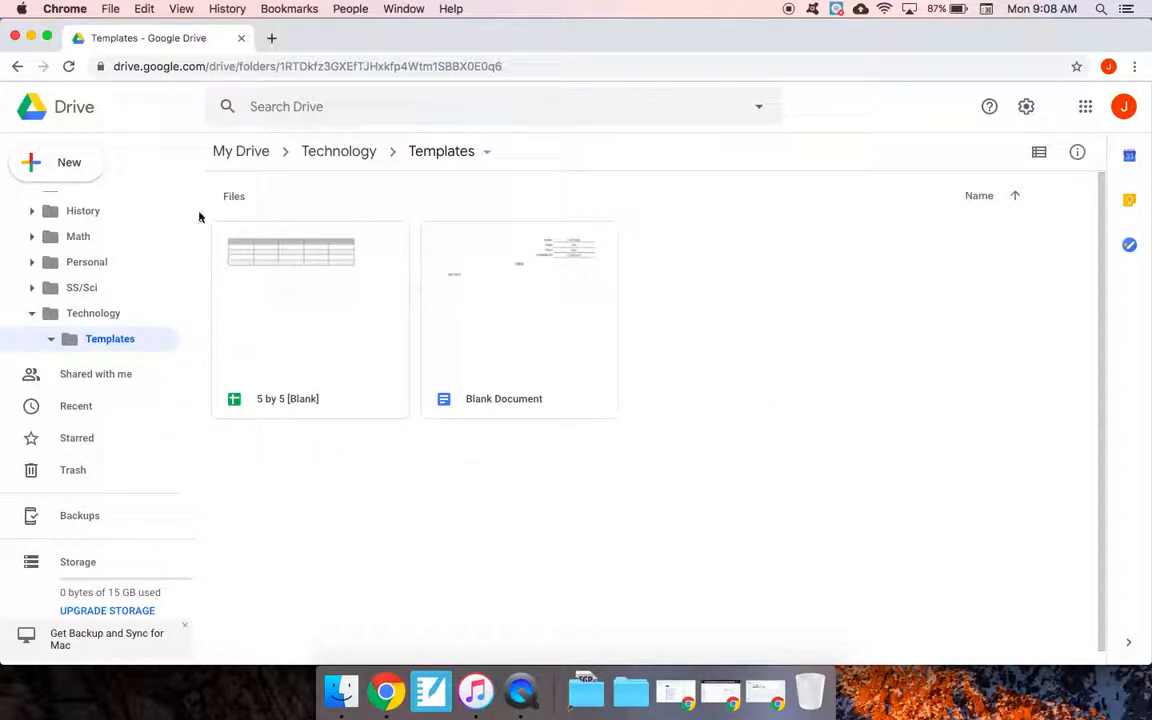
left_click(66, 168)
mouse_move(89, 356)
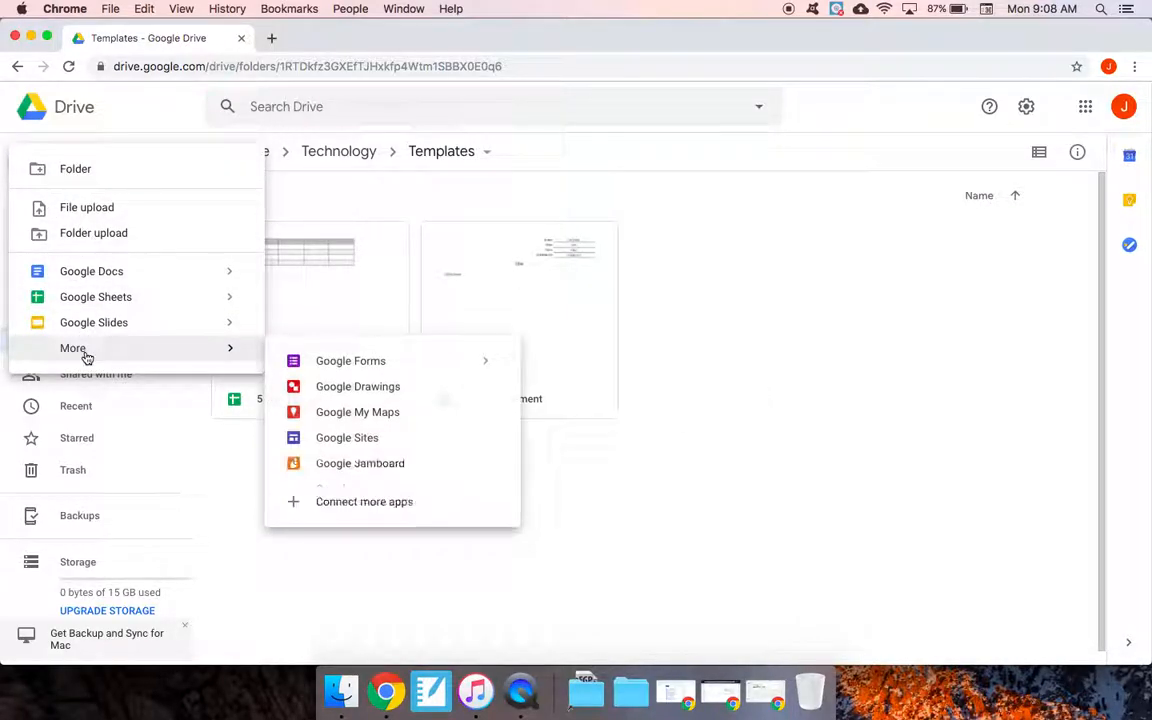
left_click(336, 394)
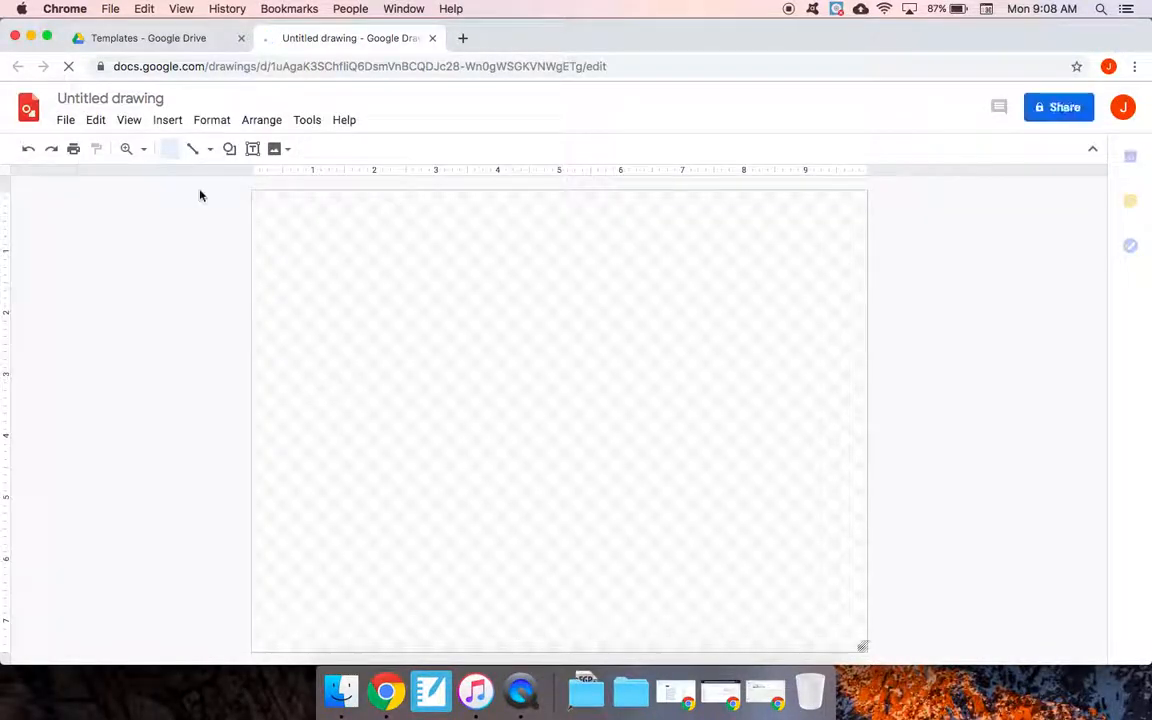
left_click(142, 98)
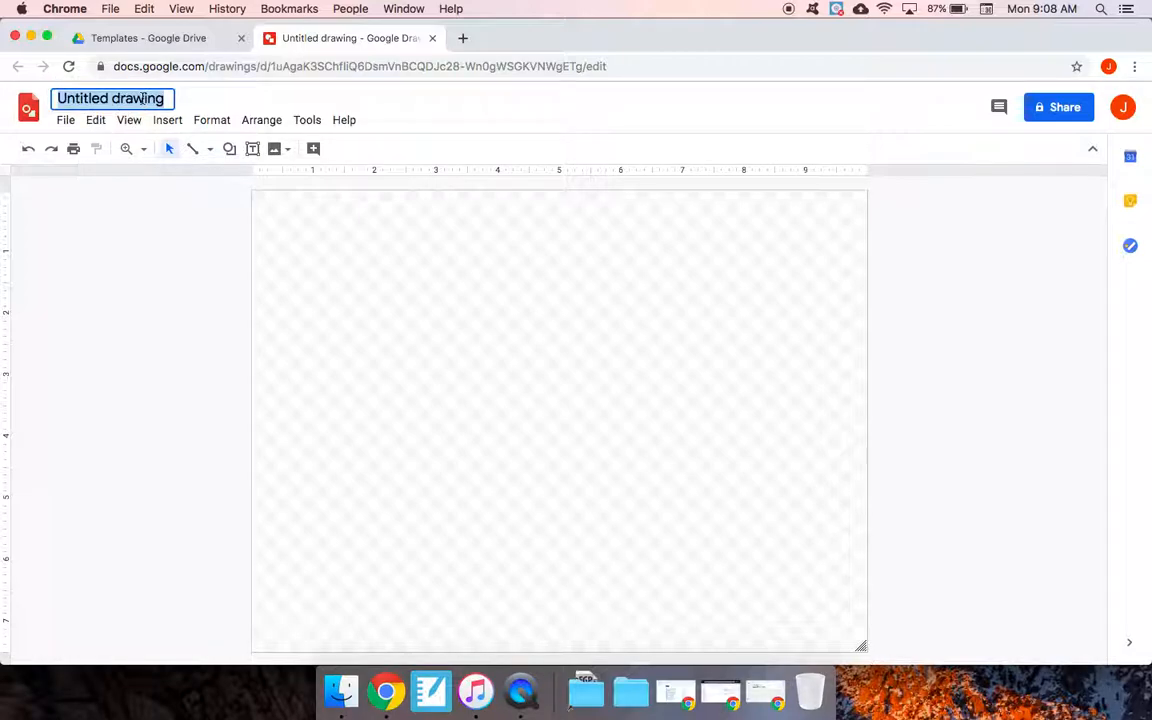
type("Top Down Web")
left_click(446, 345)
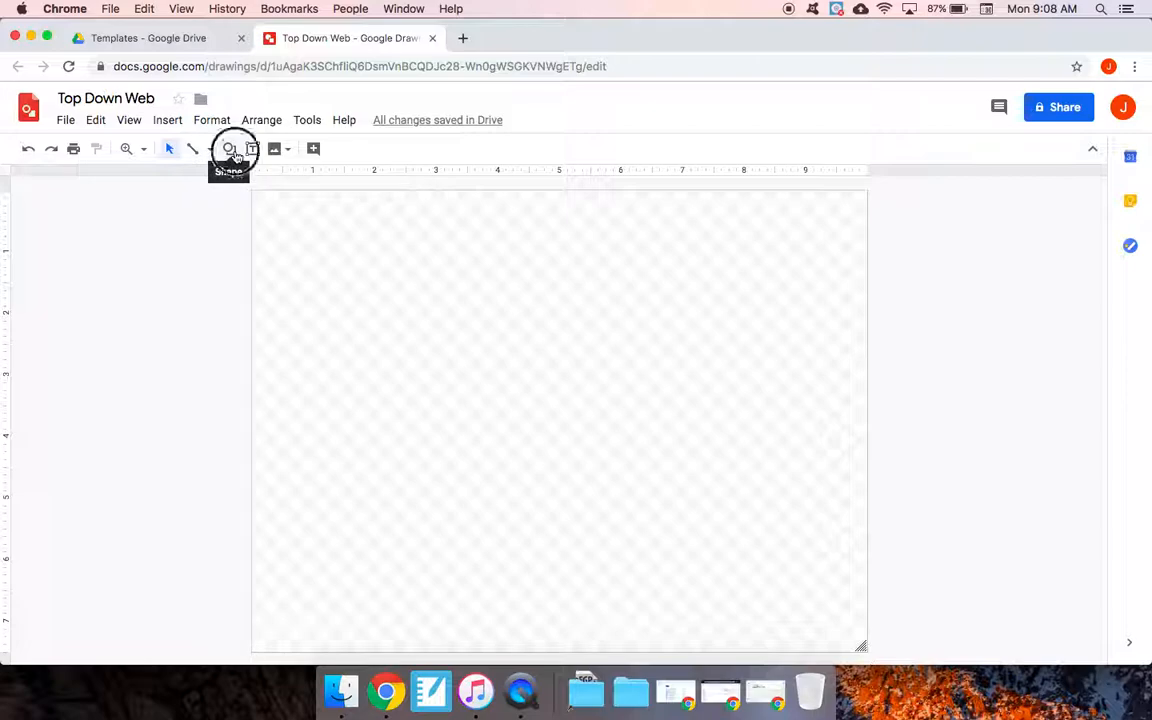
left_click(229, 148)
mouse_move(285, 177)
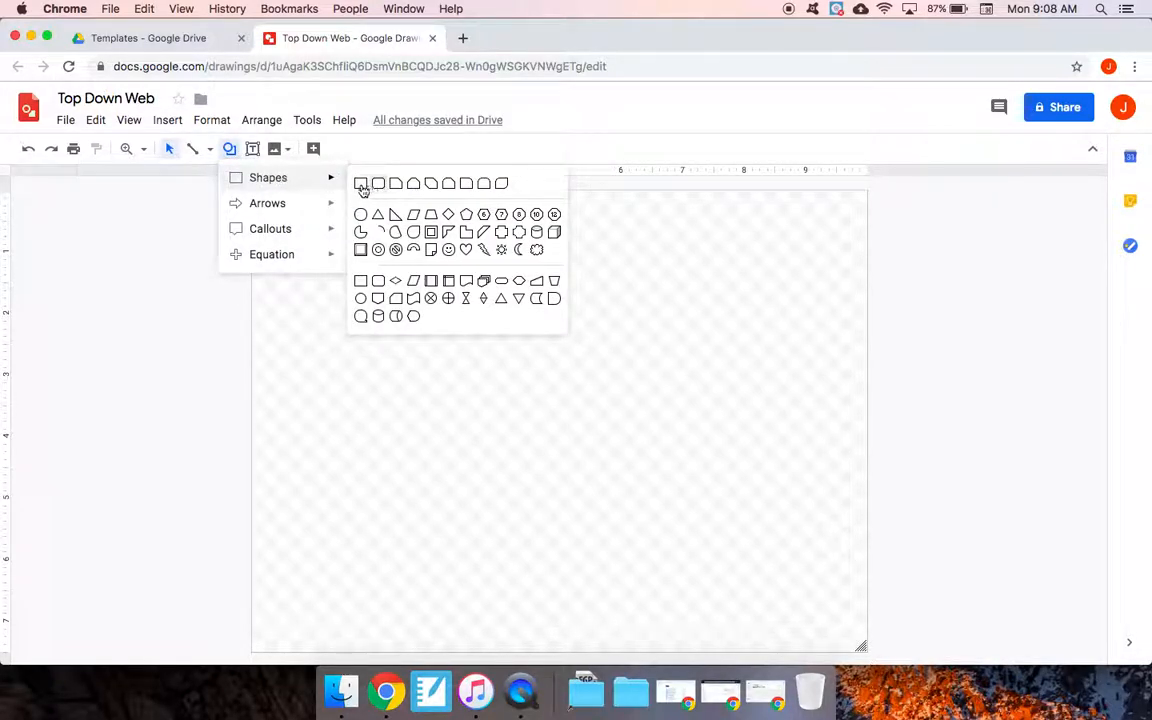
left_click(361, 184)
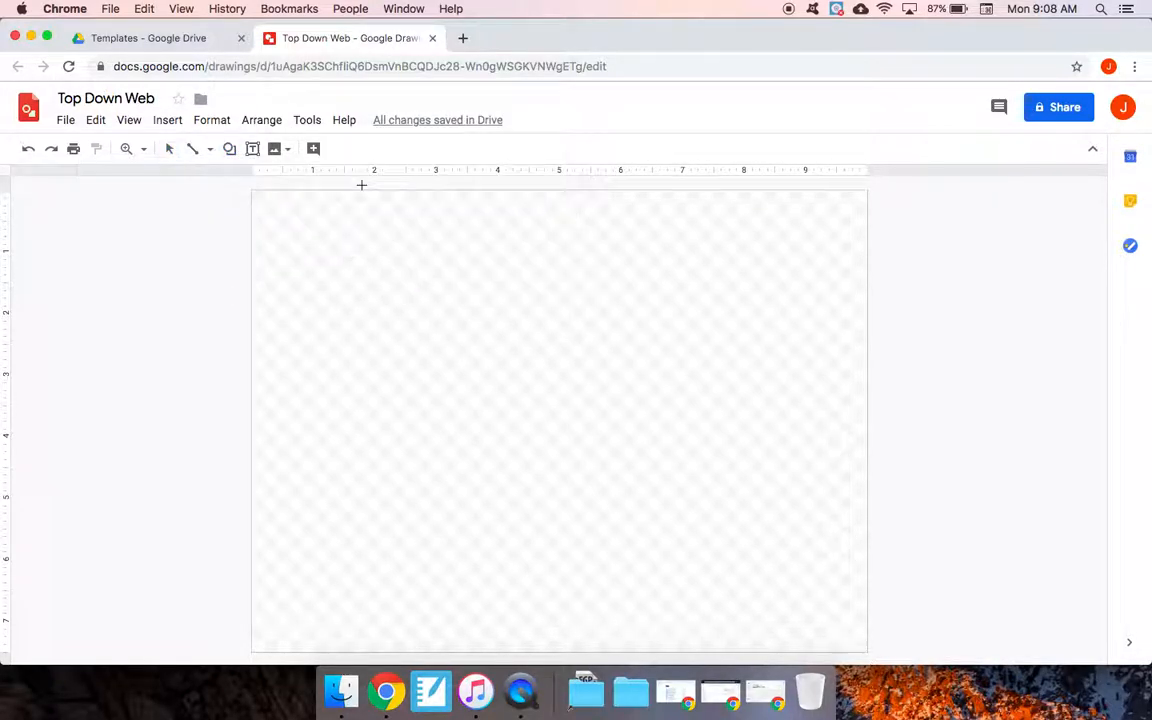
left_click(229, 150)
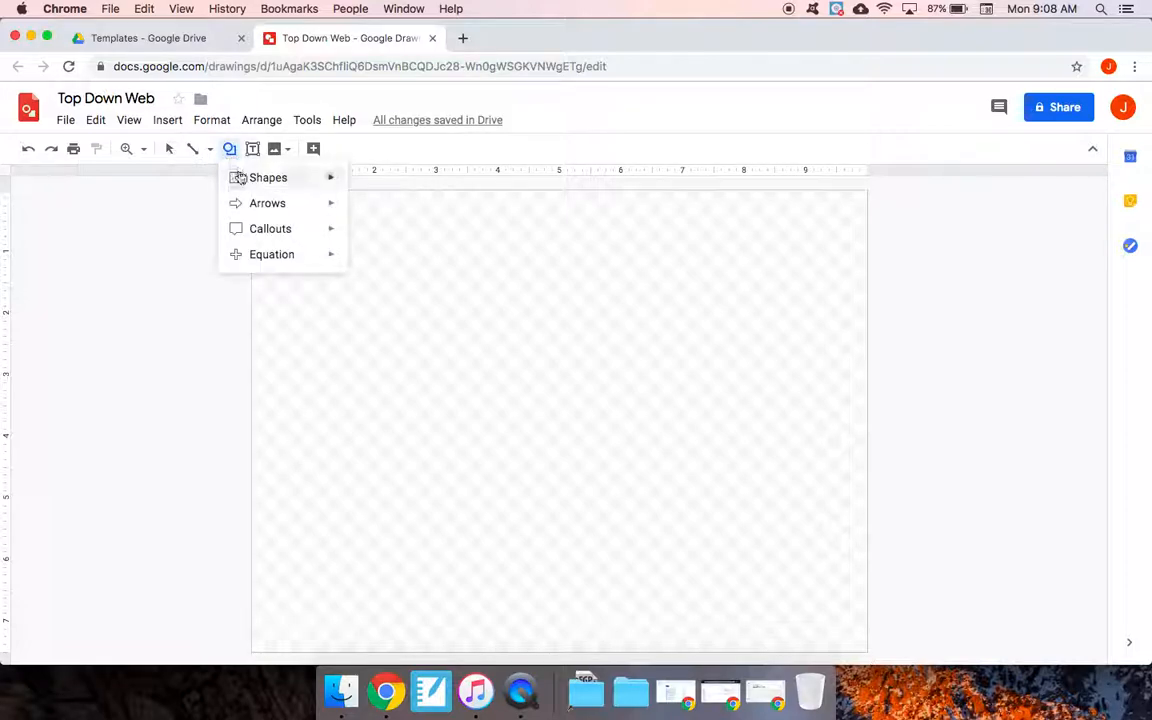
mouse_move(238, 177)
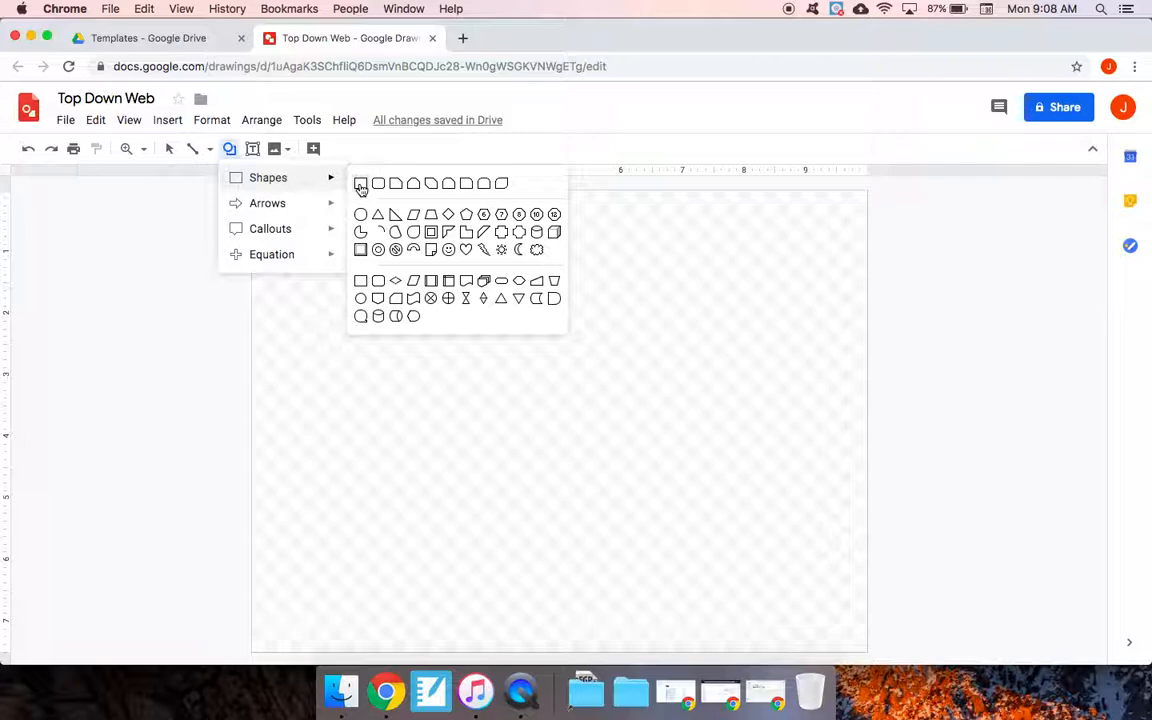
key("Escape")
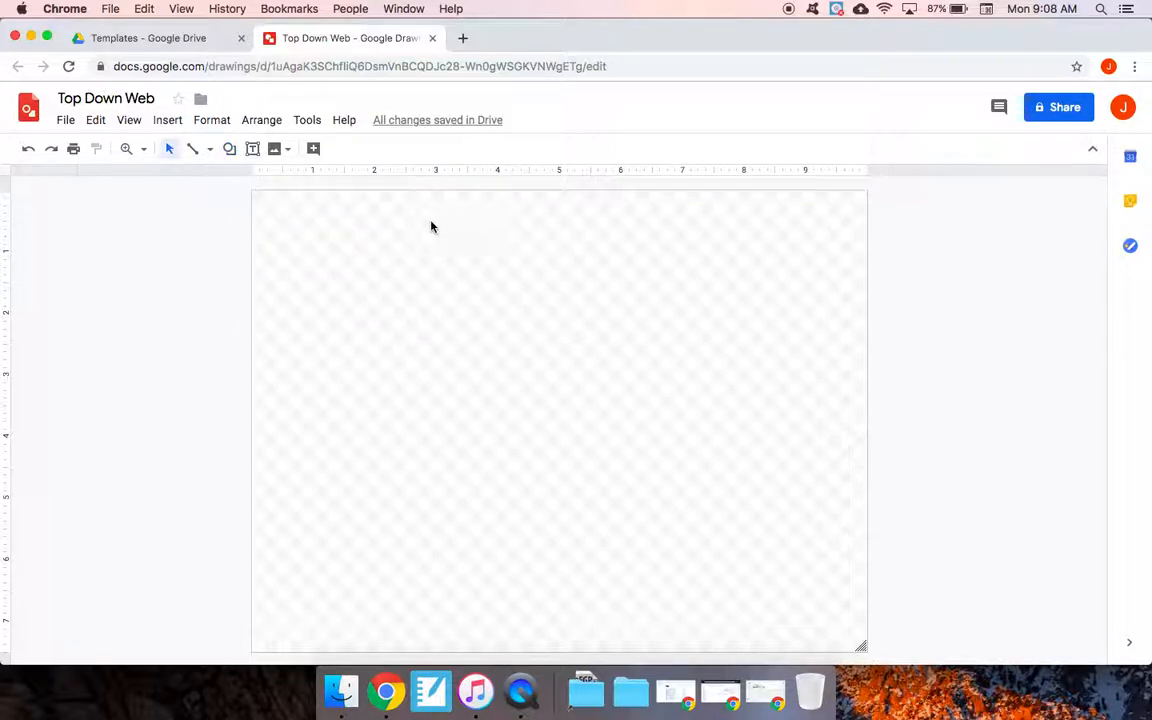
- Draw a rectangle about 3.8 inches wide and 1 inch high near the canvas's upper edge, slightly left of centre
left_click(229, 149)
mouse_move(293, 177)
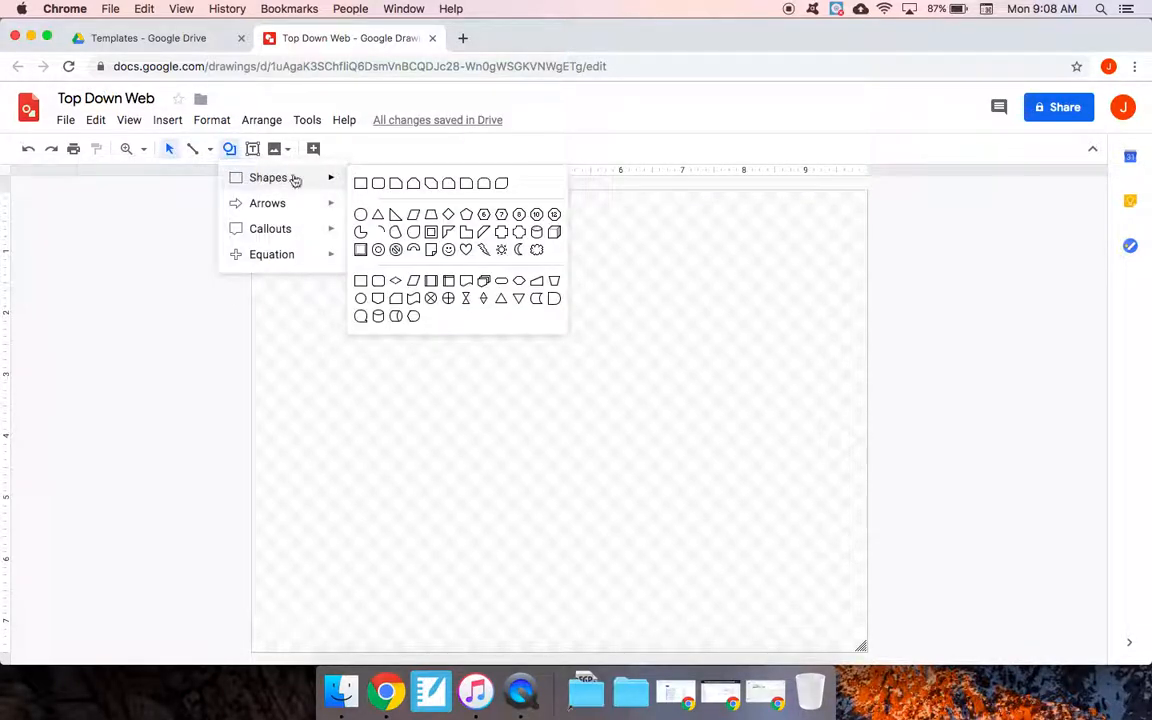
left_click(359, 184)
left_click_drag(378, 229, 614, 291)
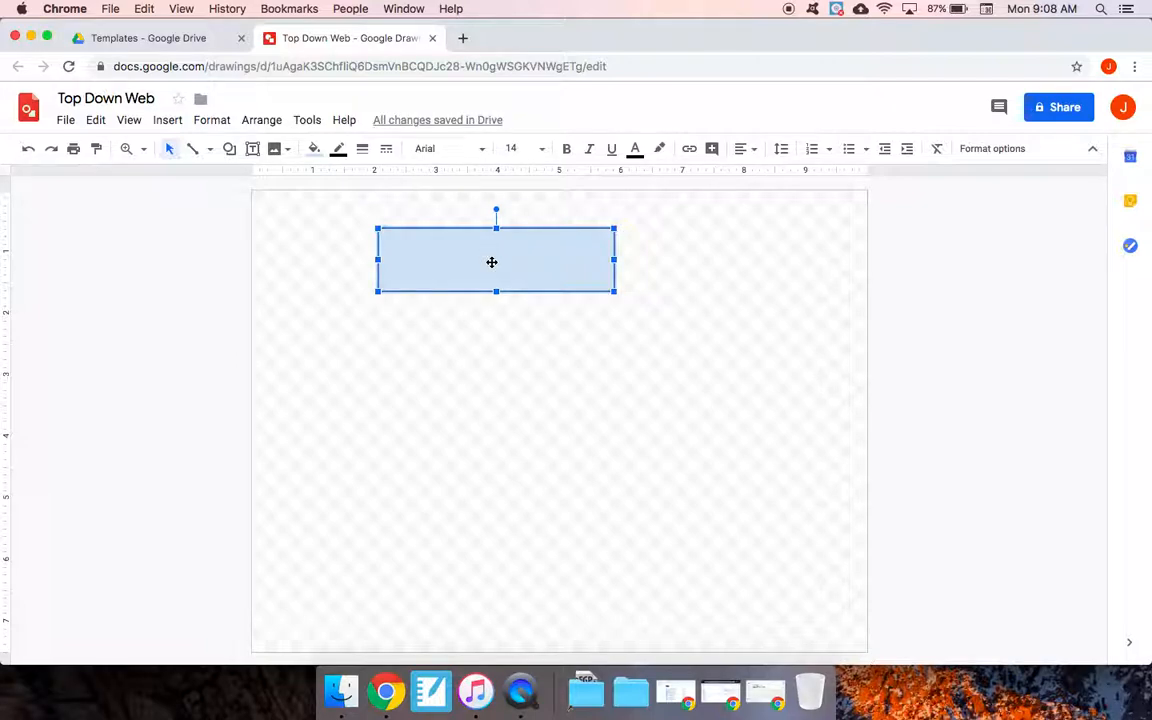
- Align the rectangle's text to the centre horizontally and to the middle vertically
double_click(491, 265)
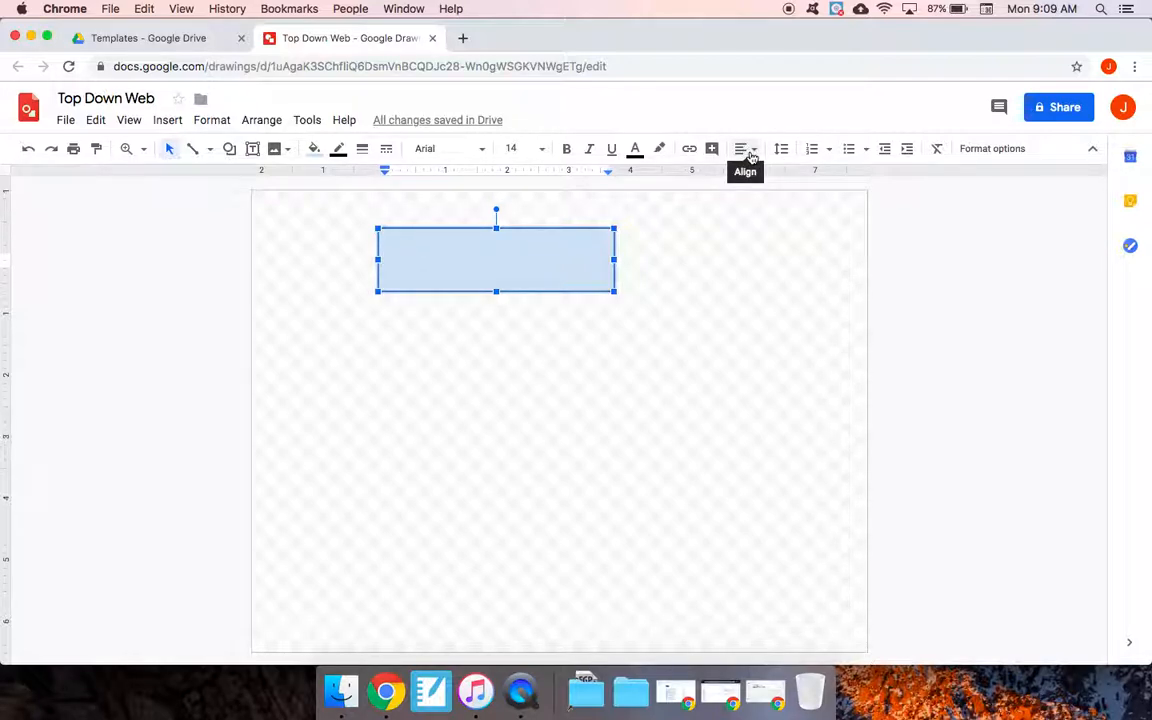
left_click(692, 285)
left_click(489, 267)
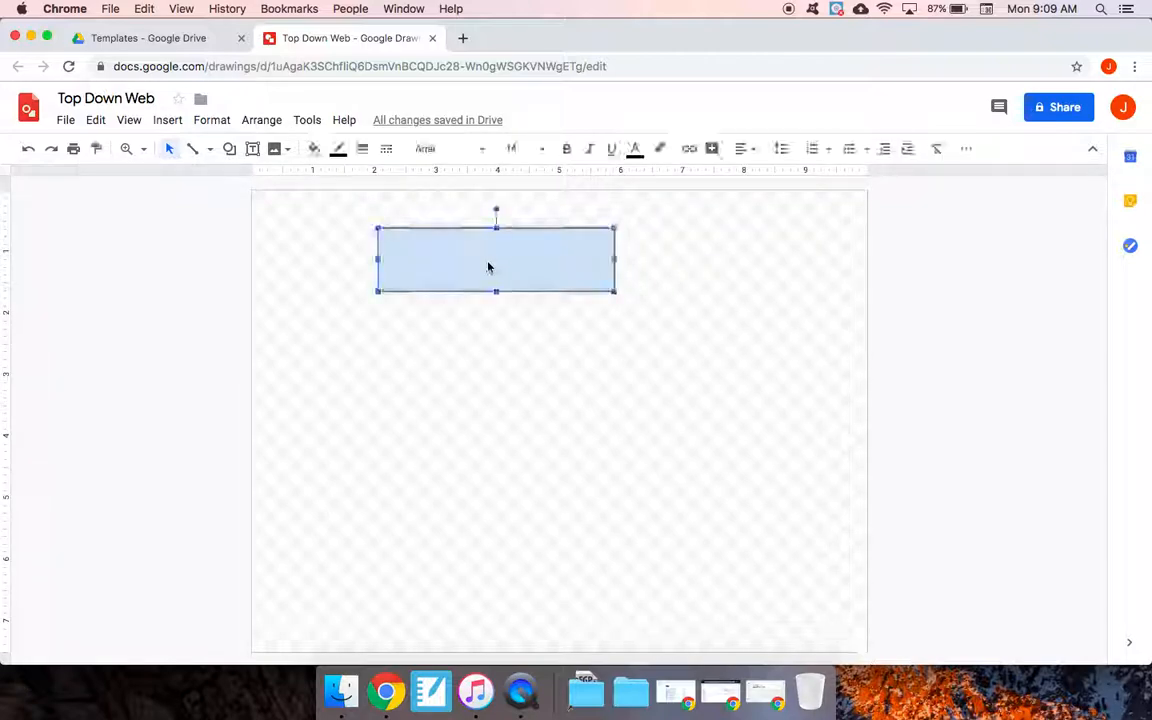
left_click(489, 267)
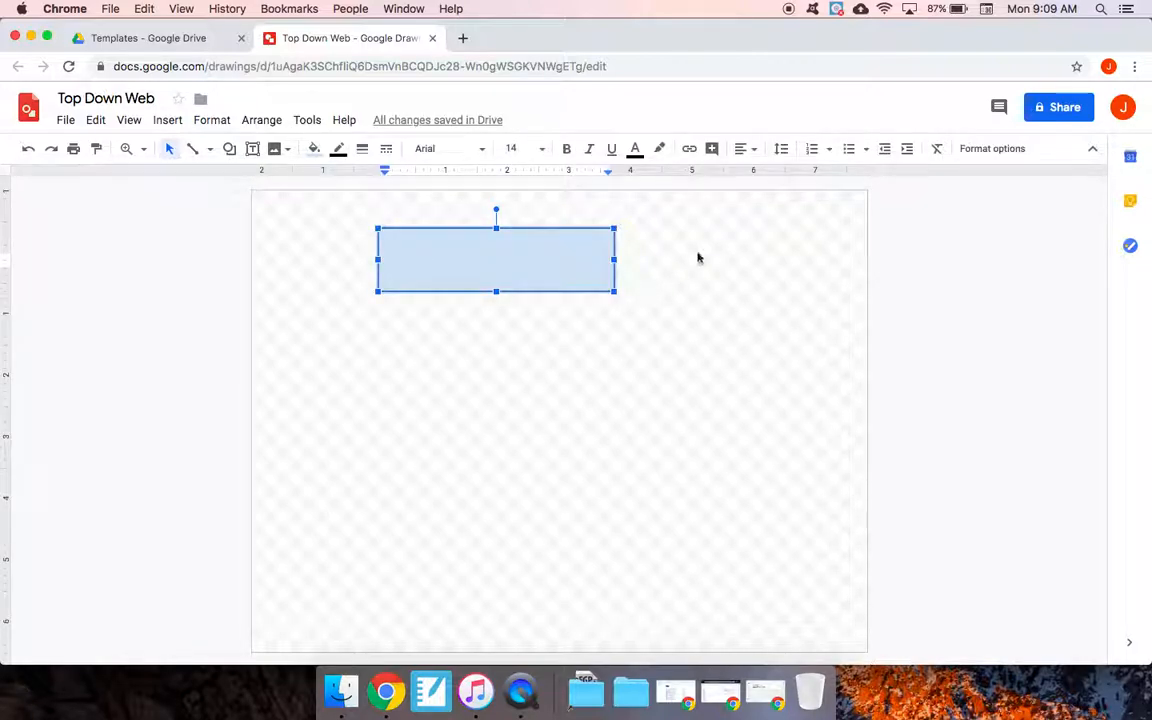
left_click(746, 148)
left_click(766, 178)
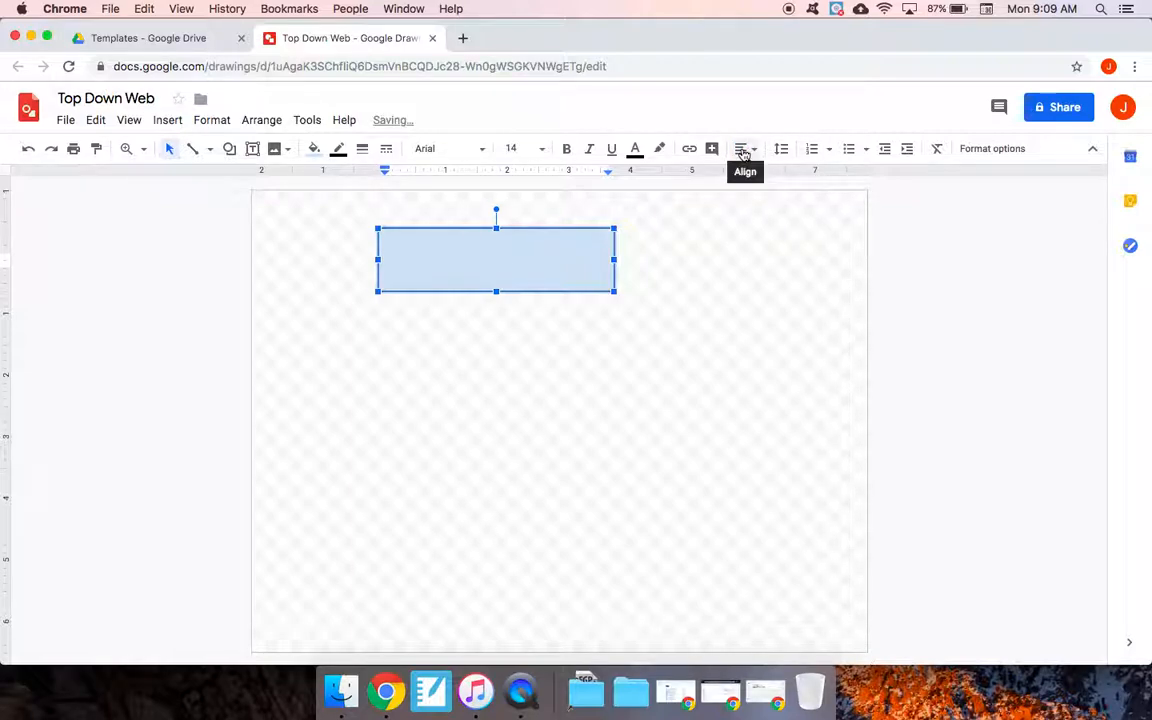
left_click(743, 151)
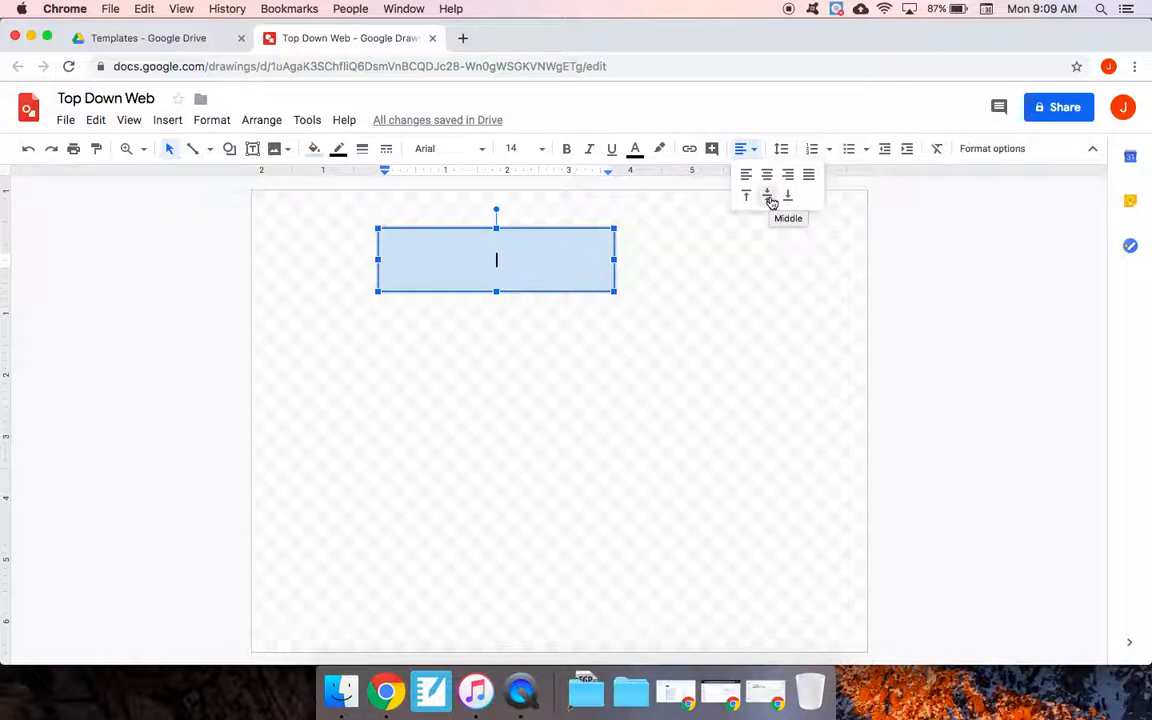
left_click(769, 199)
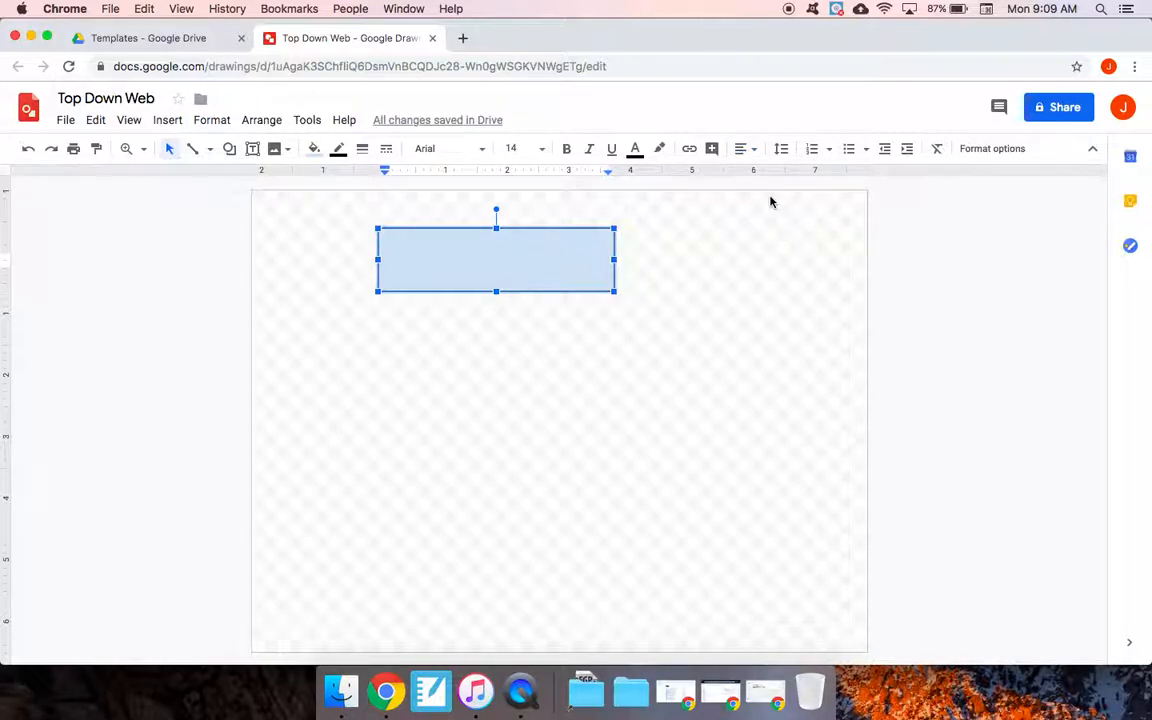
- Label the rectangle "Topic" in bold text
key("super+b")
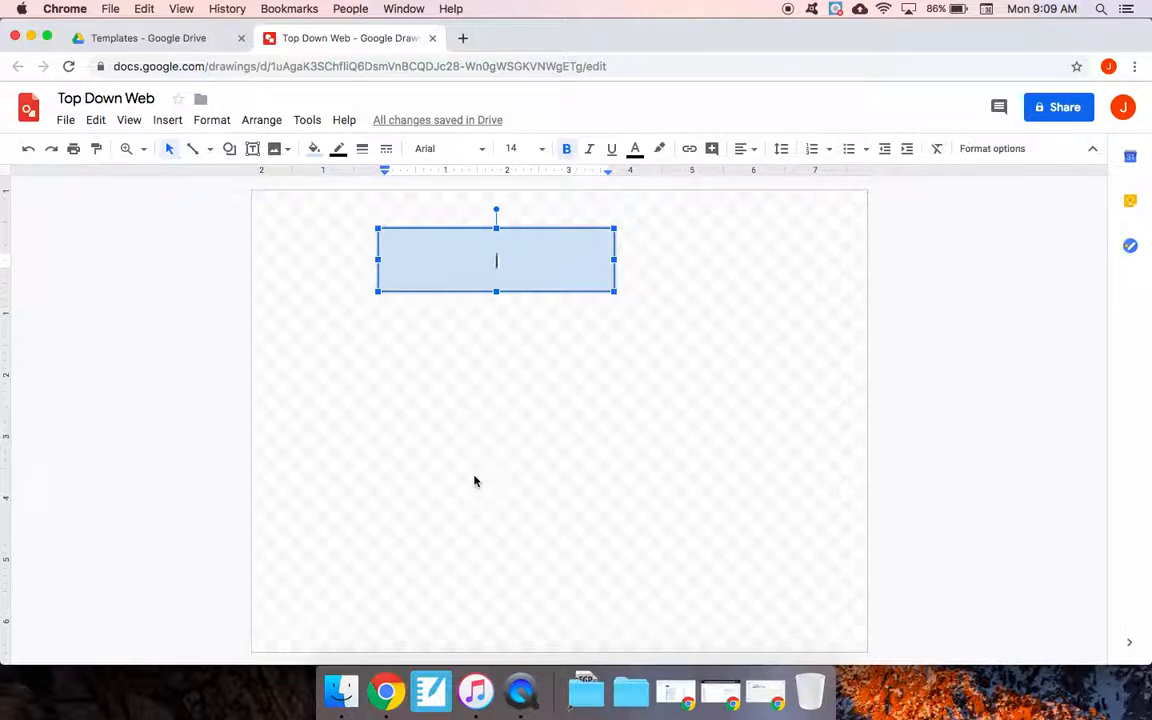
type("Topic")
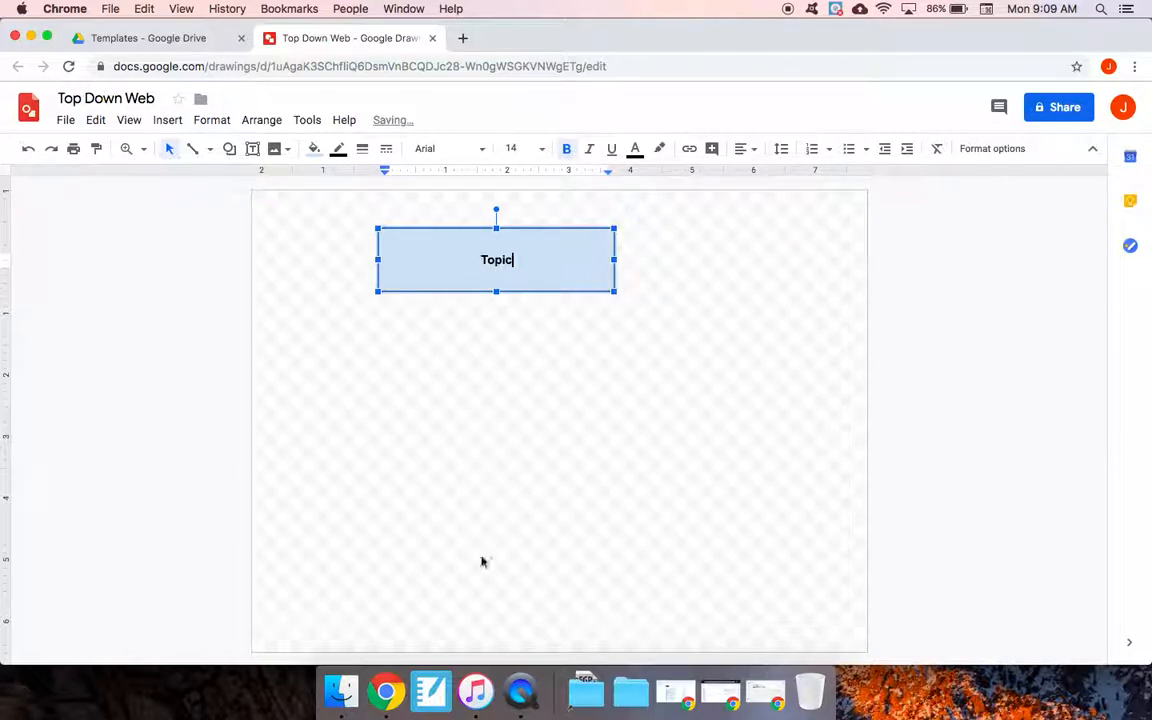
left_click(568, 335)
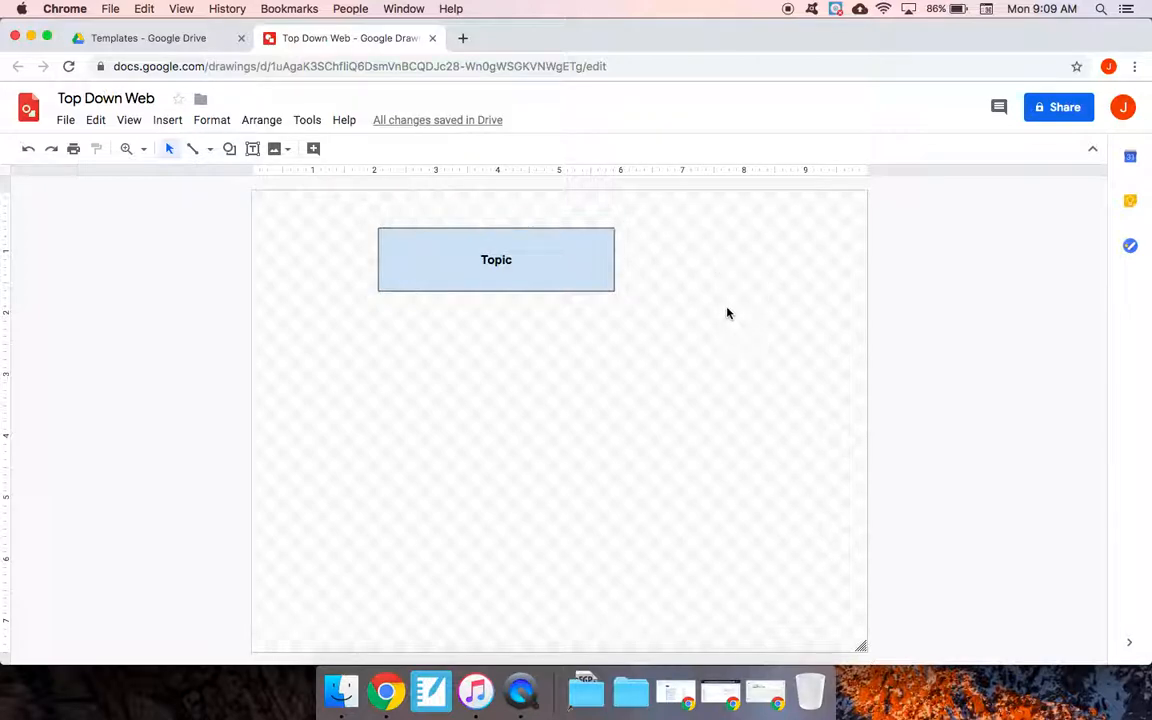
left_click(501, 260)
double_click(463, 260)
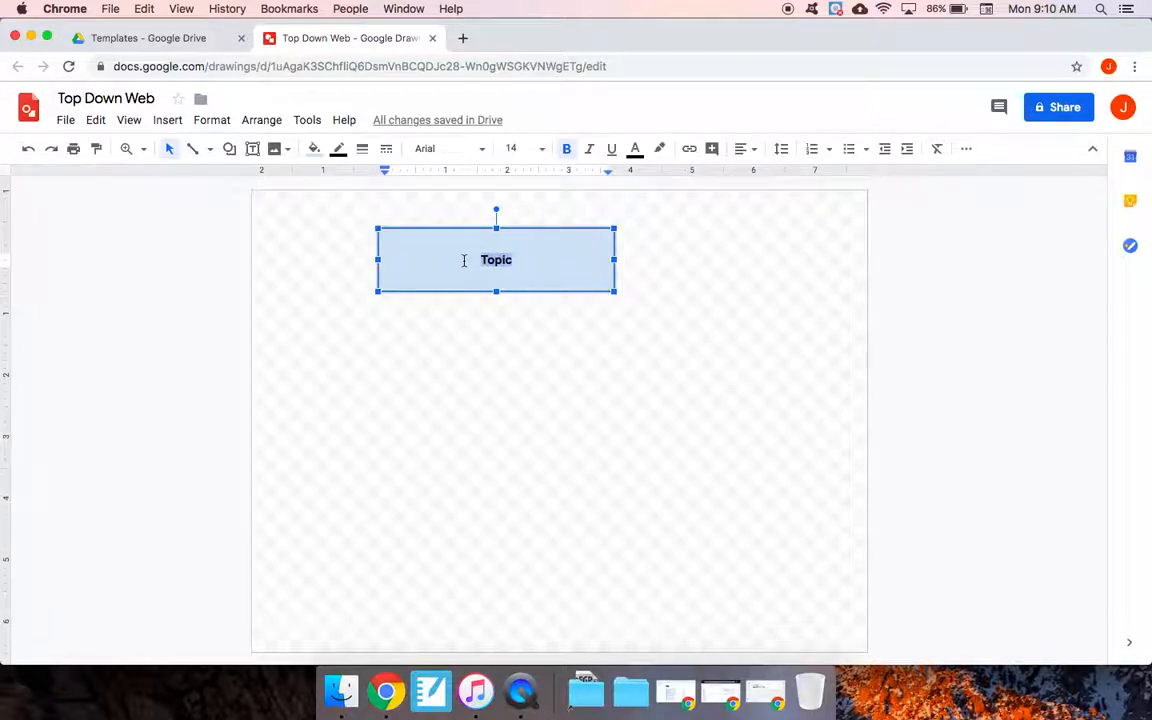
left_click(483, 316)
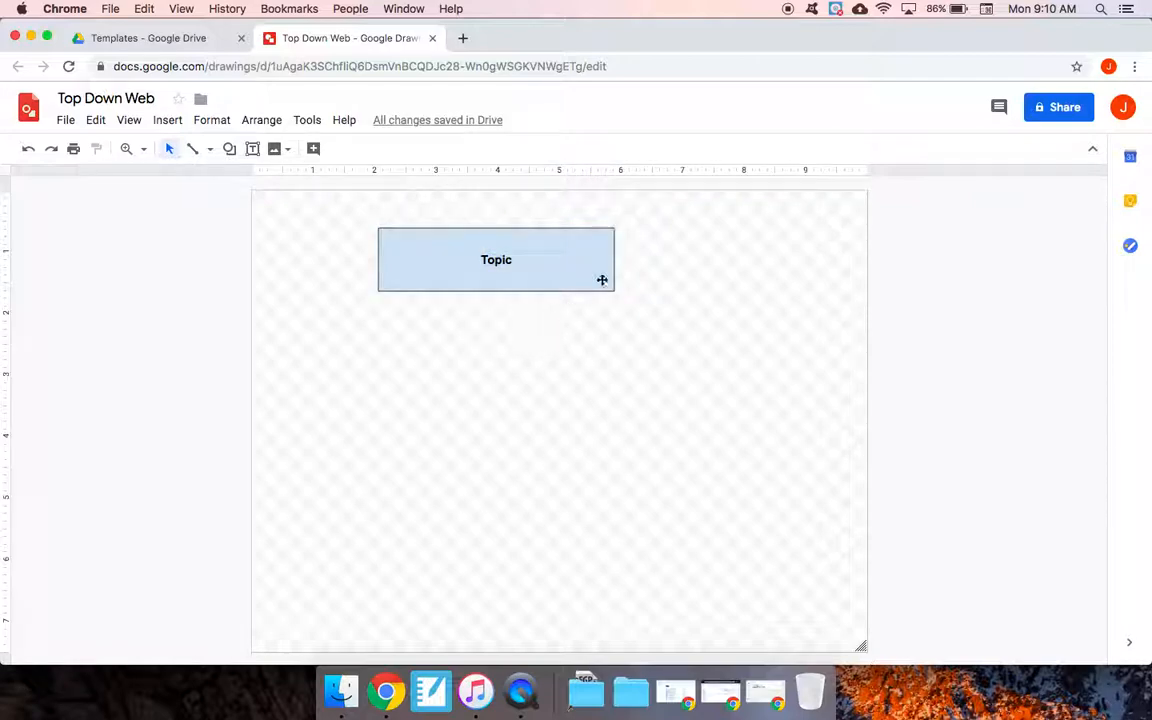
double_click(478, 255)
left_click(580, 272)
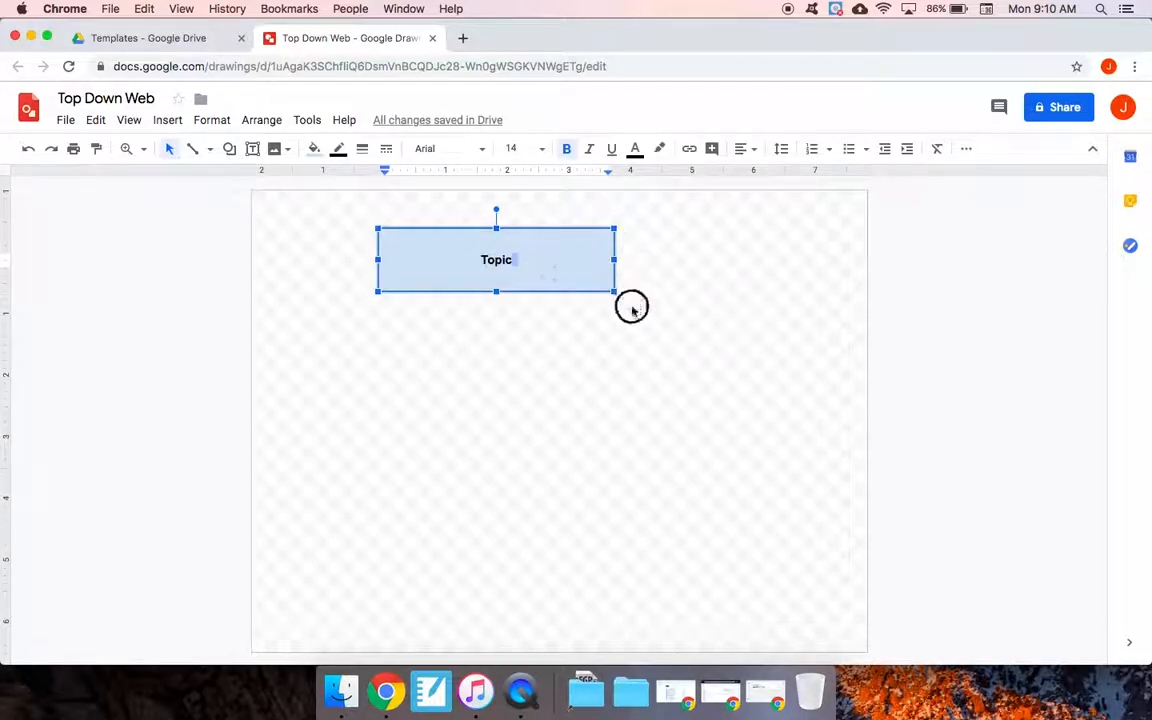
- Move the Topic box to the horizontal centre of the canvas, keeping its height near the upper edge
left_click(703, 343)
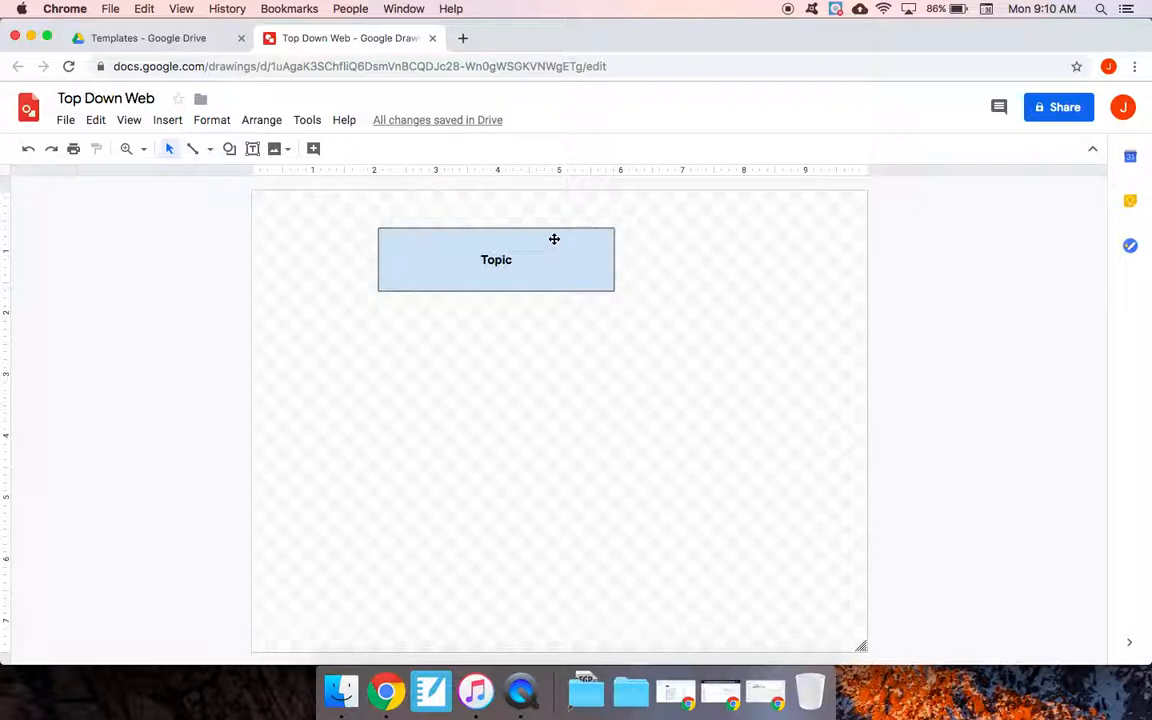
left_click_drag(554, 239, 618, 240)
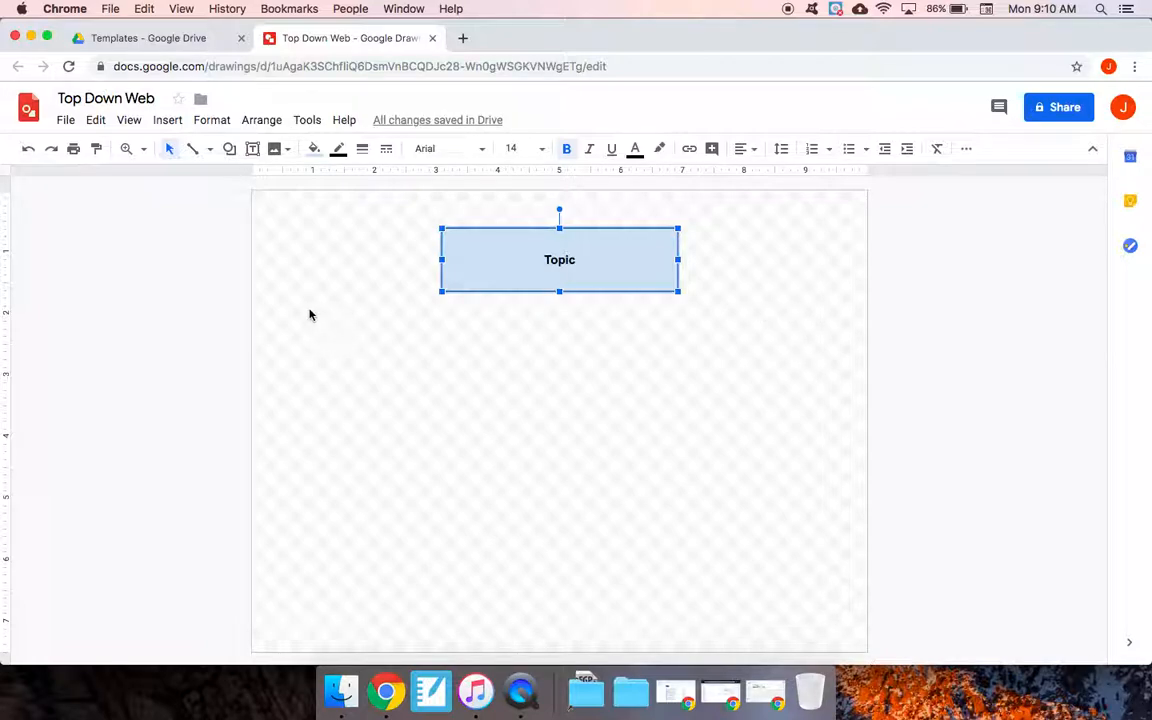
left_click(391, 332)
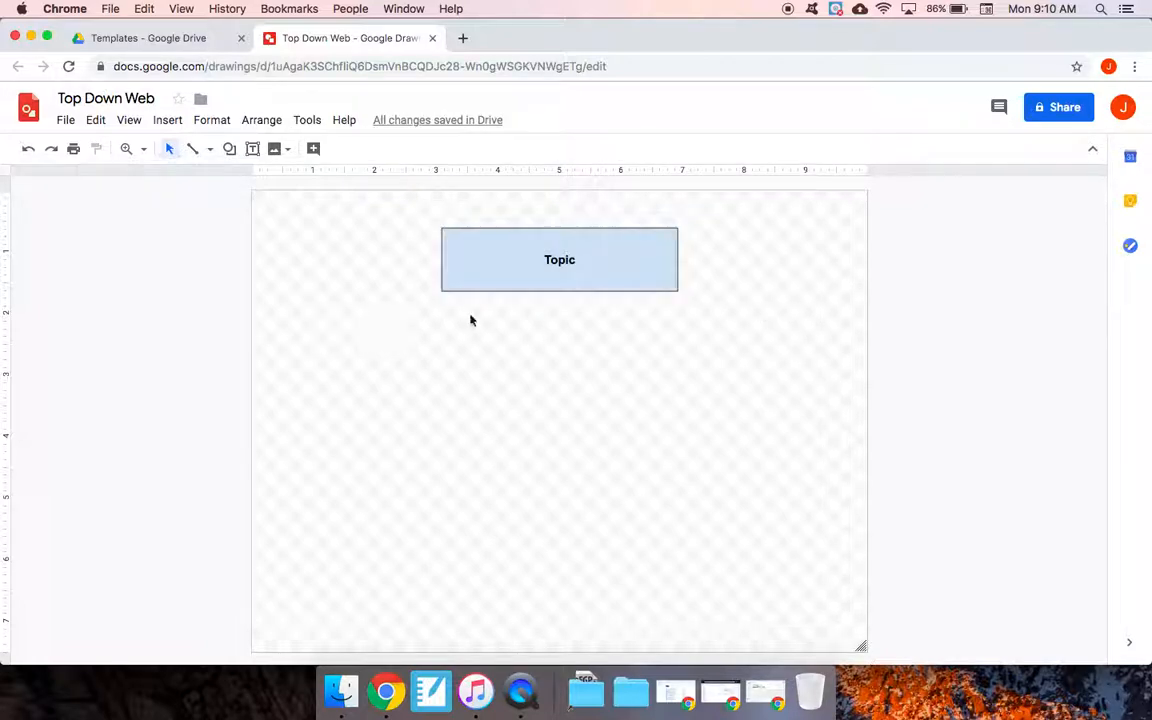
- Duplicate the Topic box and place the copy below and left of it, resized to about 1.5 by 0.8 inches
left_click(644, 287)
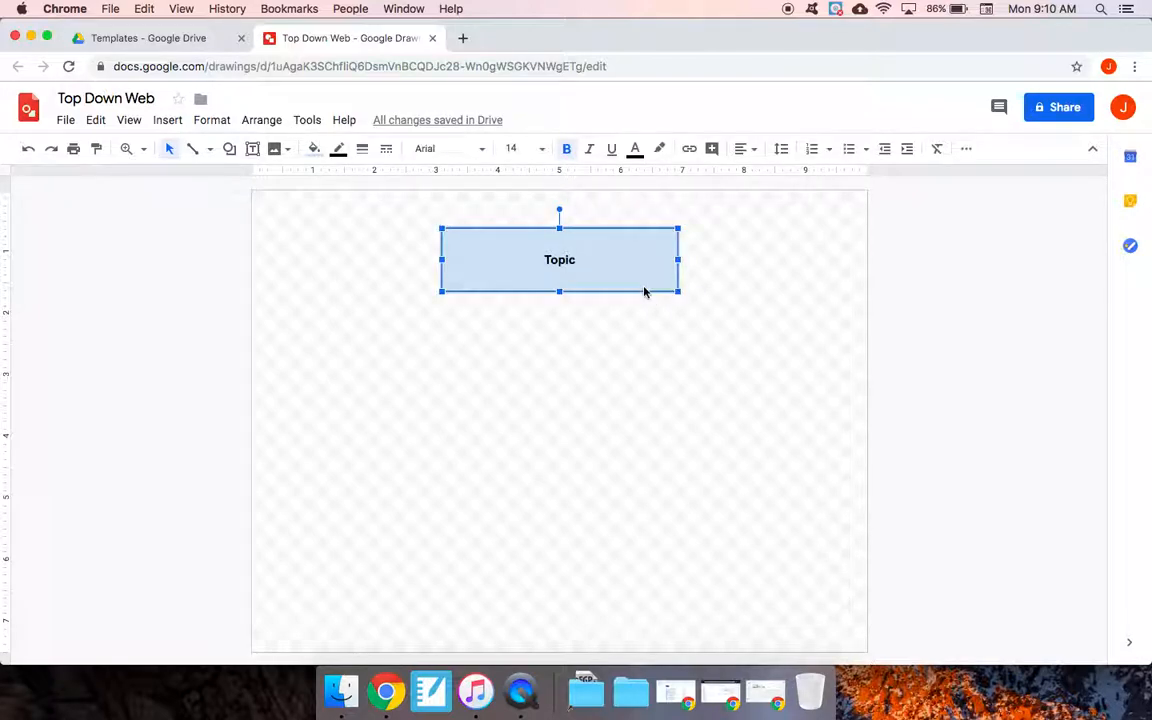
key("super+d")
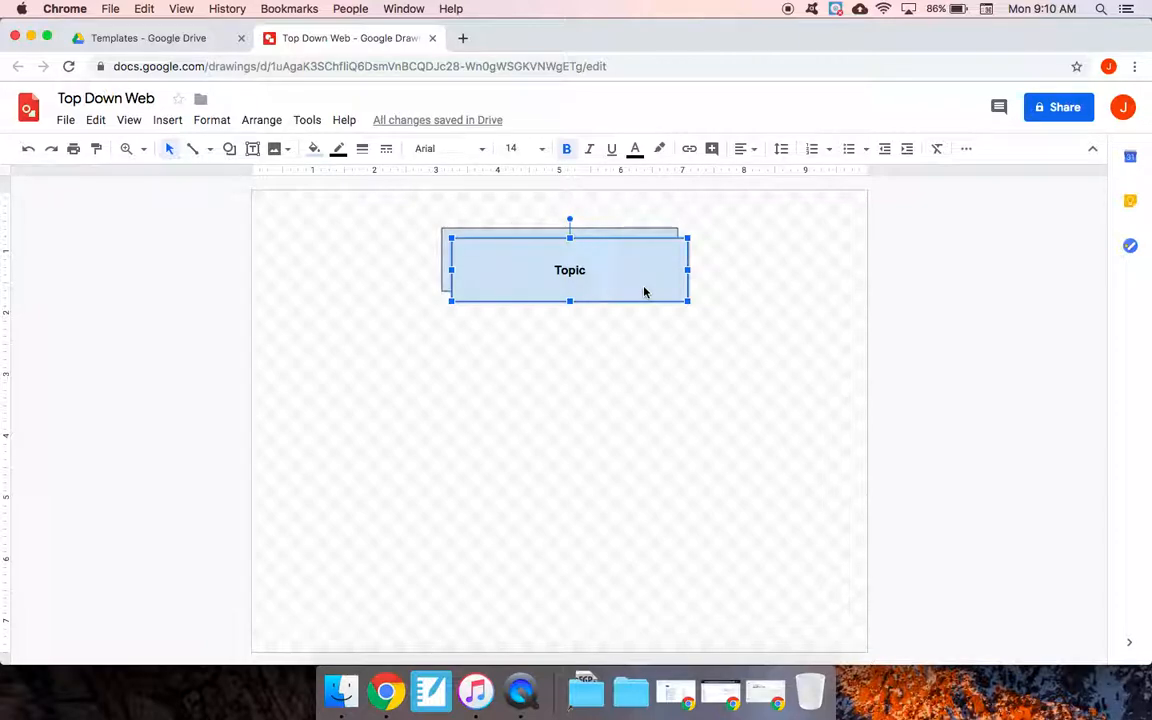
key("super+z")
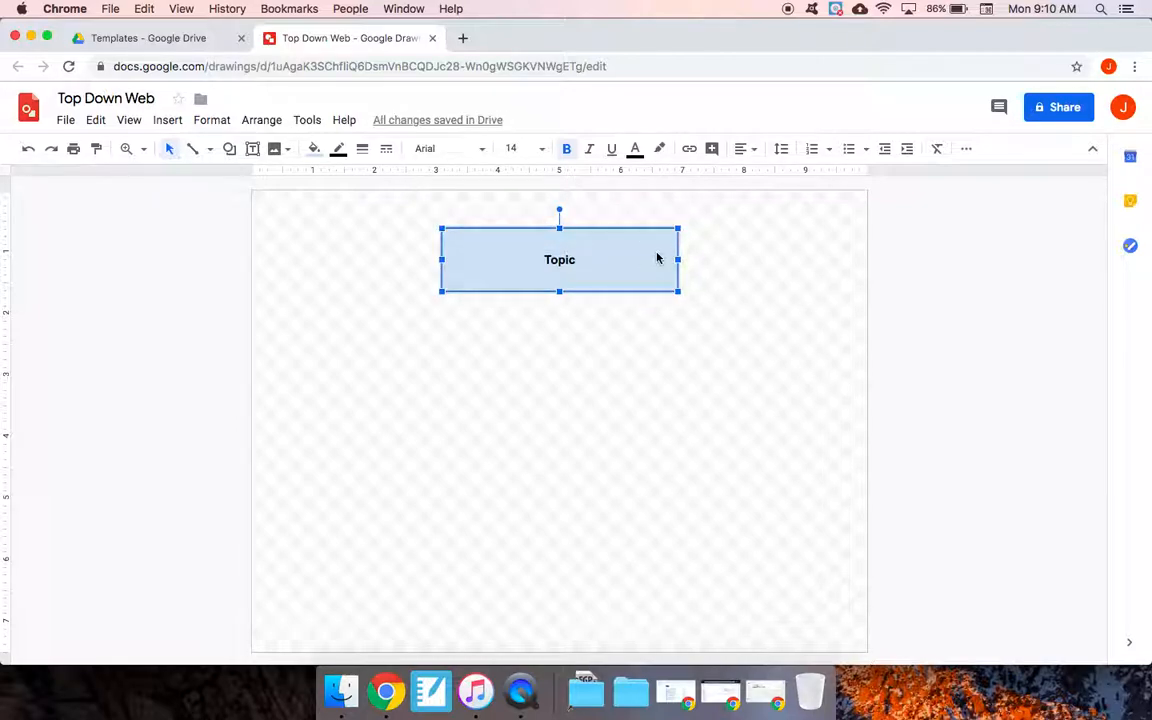
key("super+d")
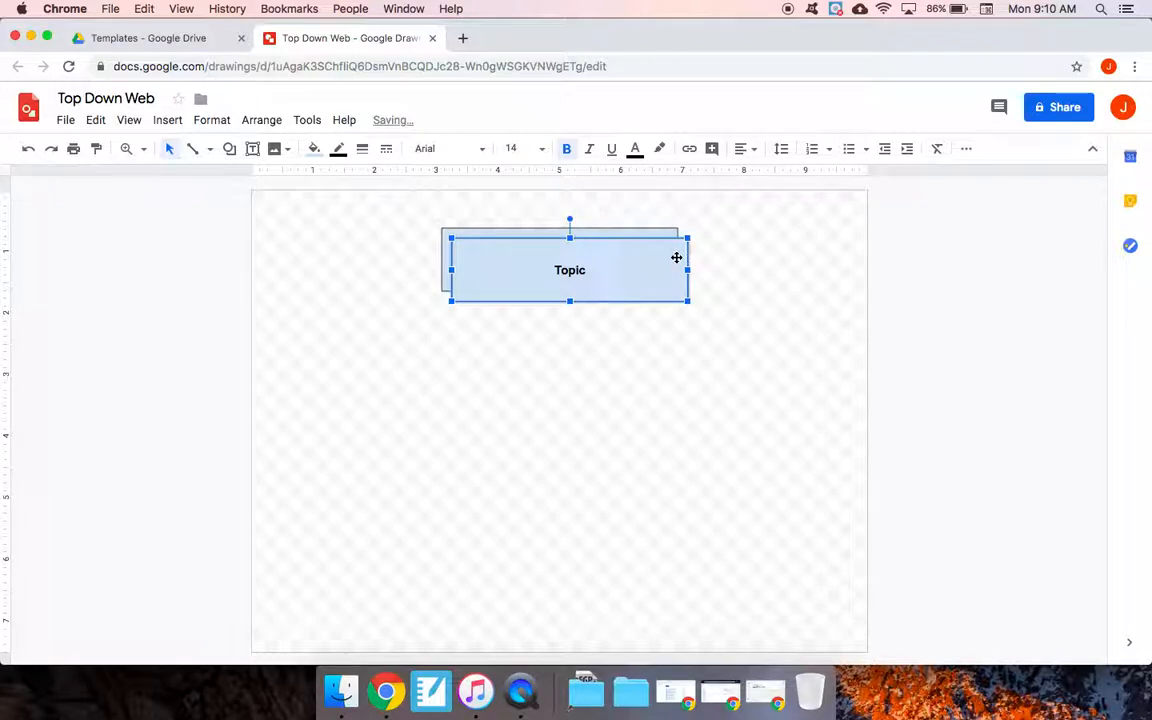
left_click_drag(617, 284, 376, 350)
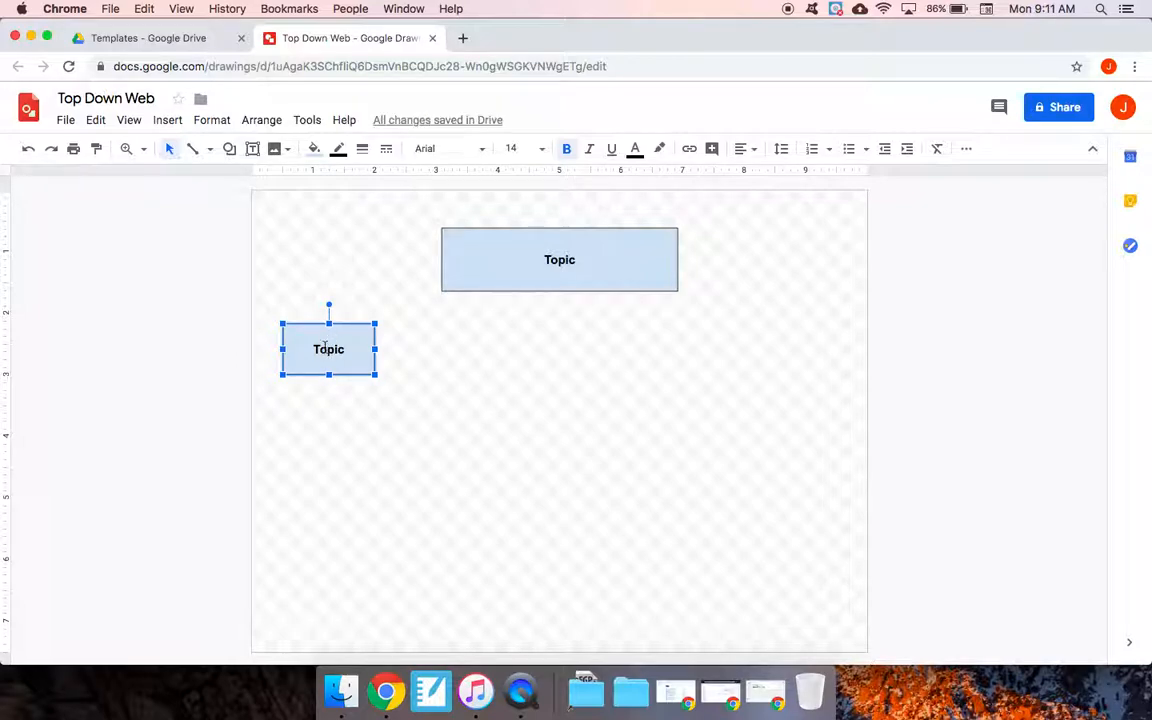
- Replace the small copy's text with "Main Idea 1"
left_click(326, 349)
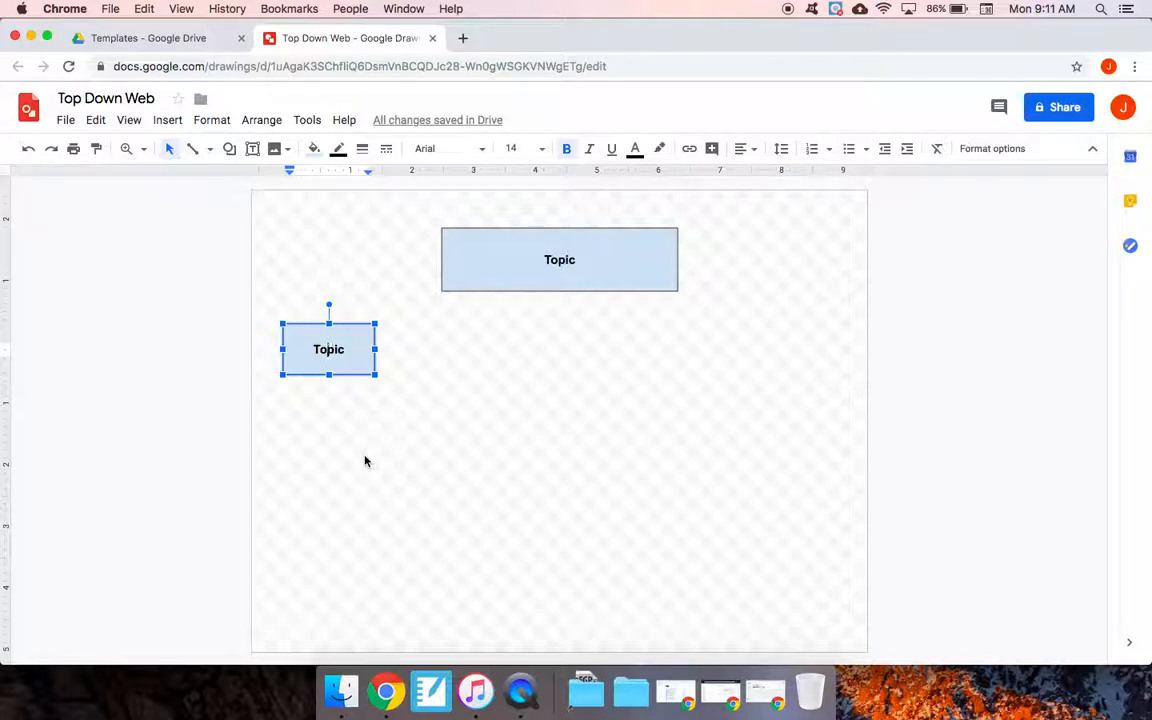
double_click(327, 350)
type("Mai")
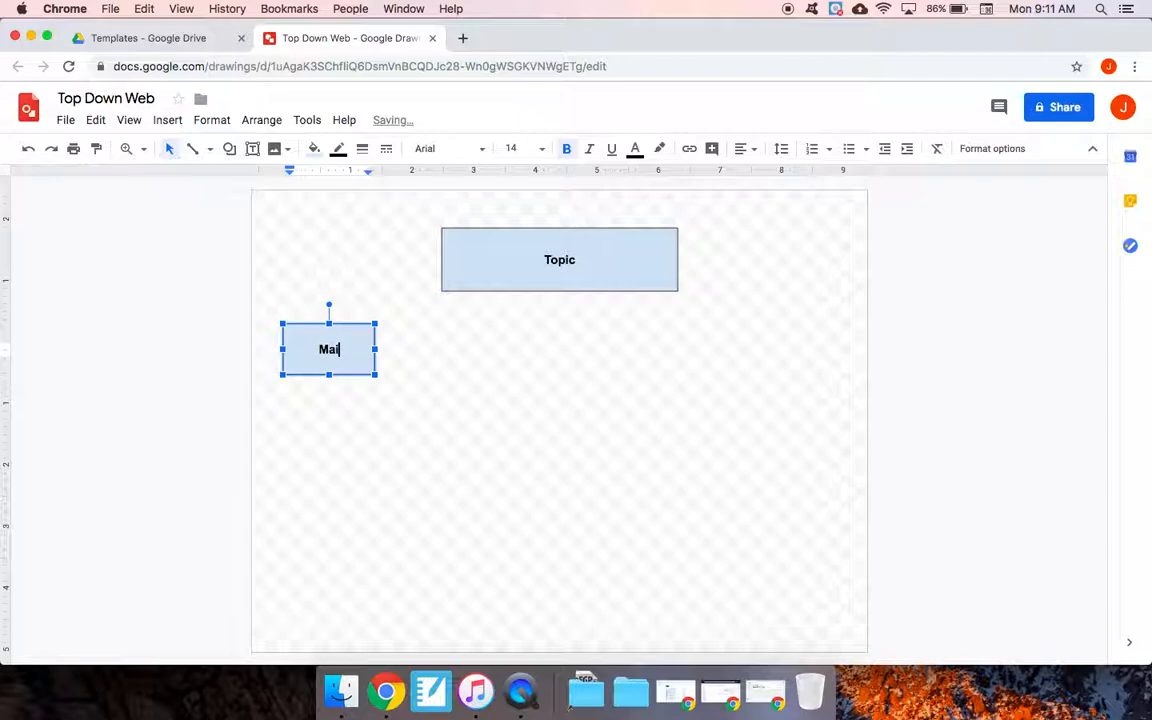
type("n Idea 1")
left_click(399, 375)
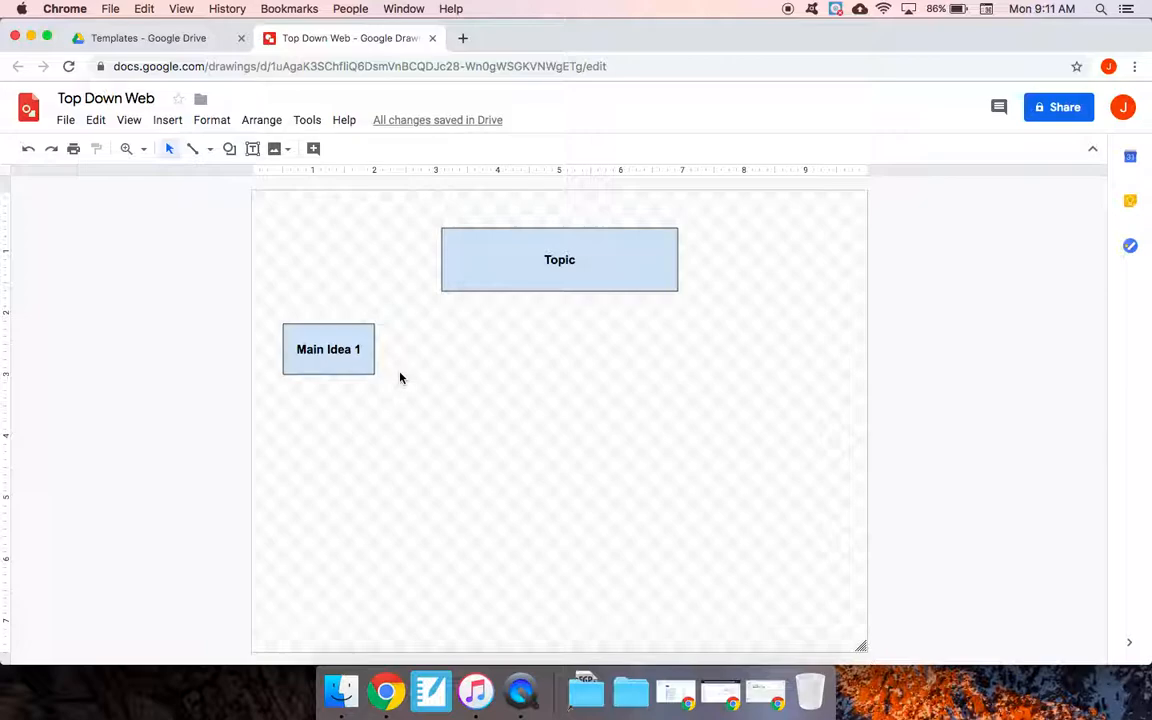
left_click(341, 325)
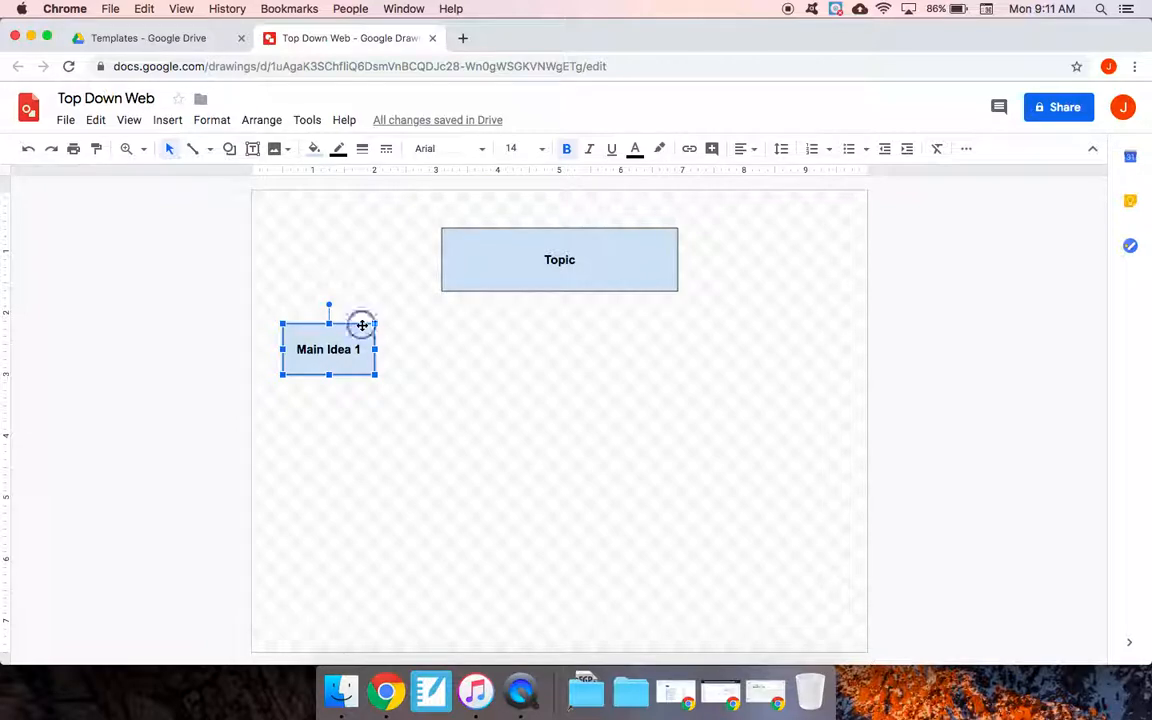
right_click(362, 327)
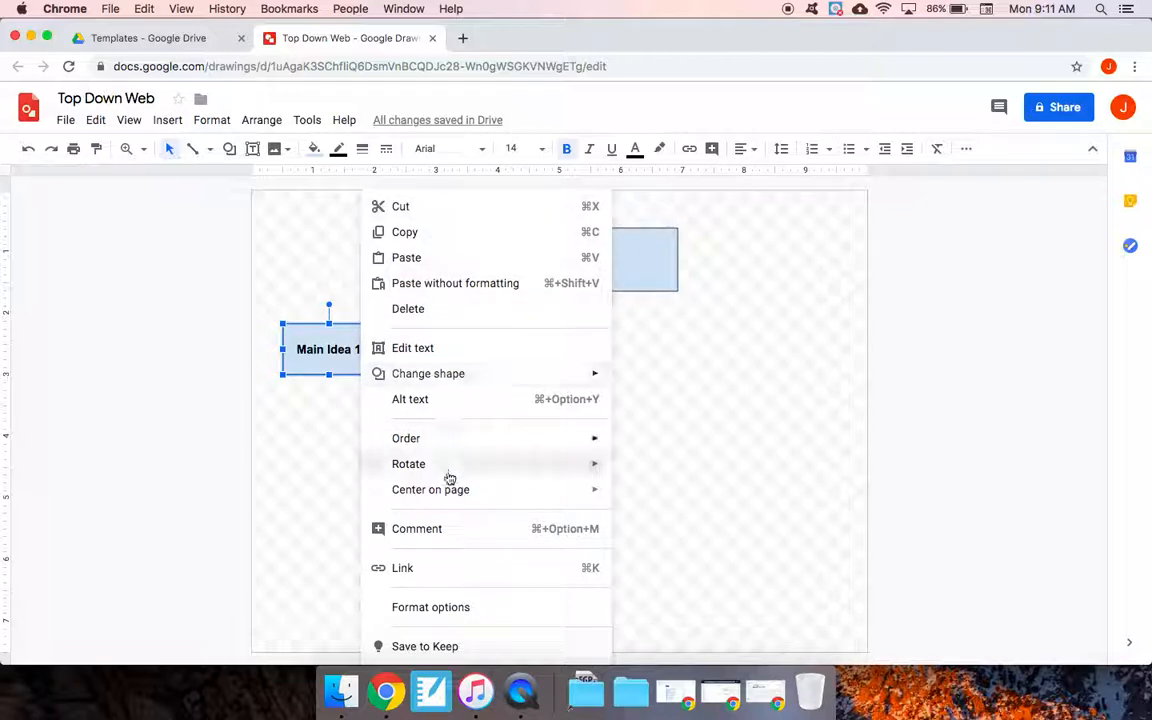
mouse_move(448, 474)
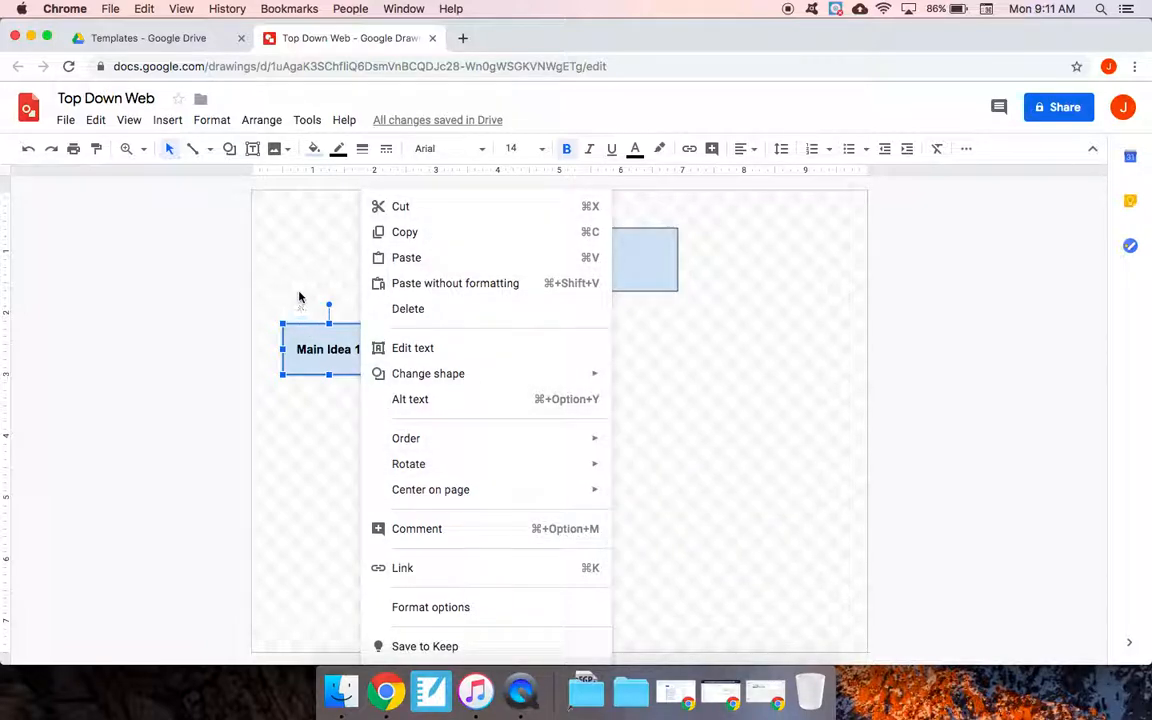
left_click(301, 291)
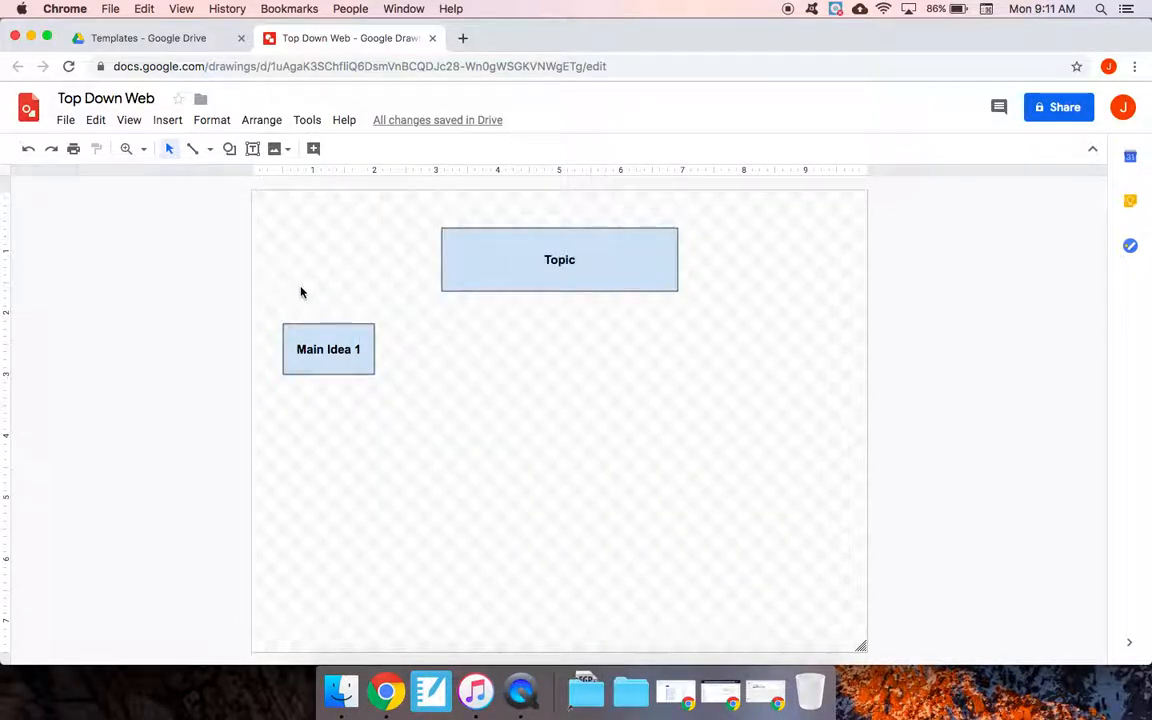
- Change the Main Idea 1 box's shape to a rounded rectangle
left_click(364, 333)
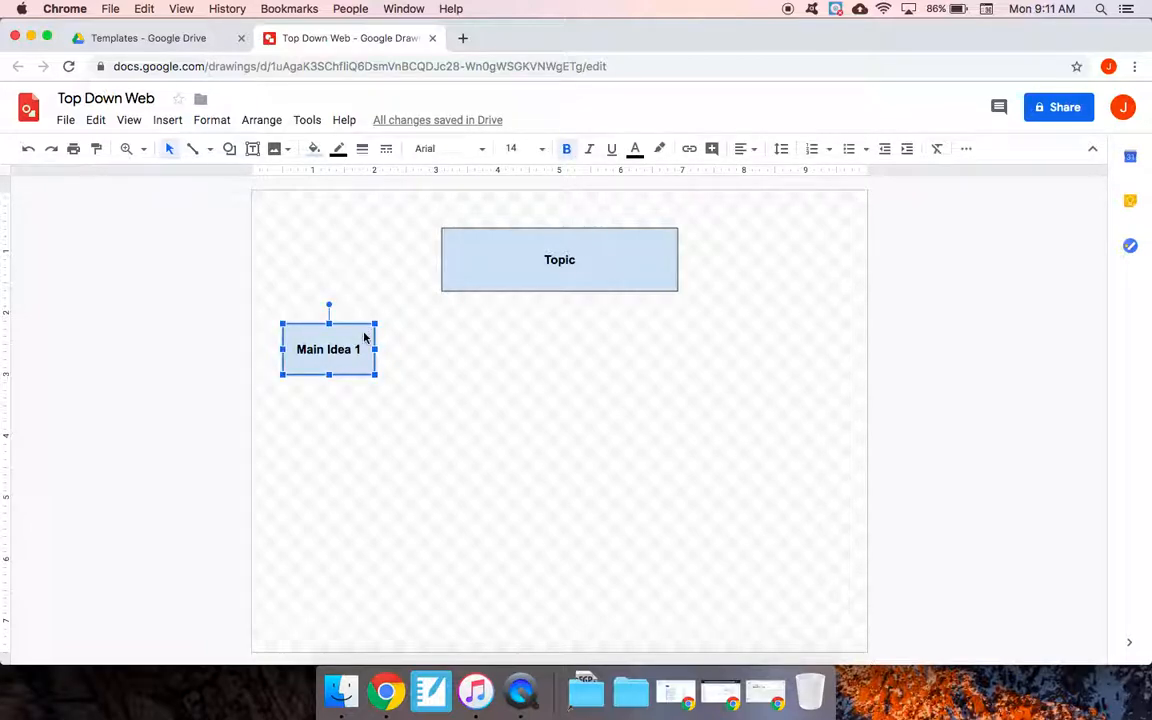
right_click(364, 337)
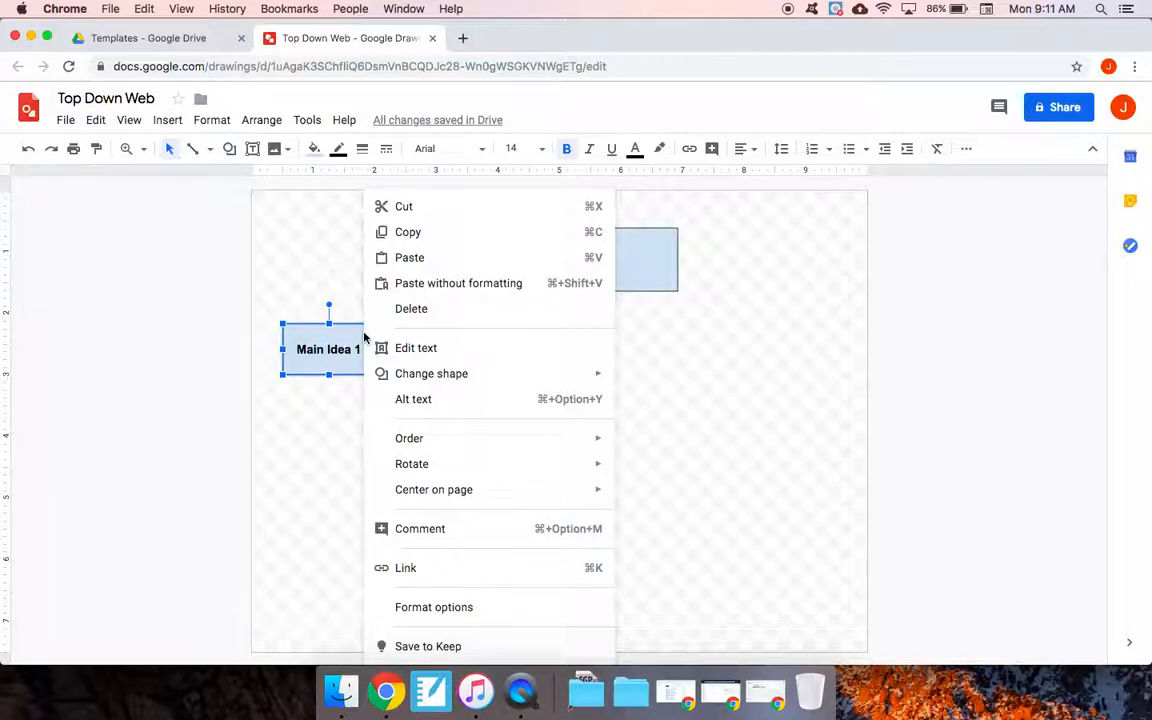
mouse_move(386, 374)
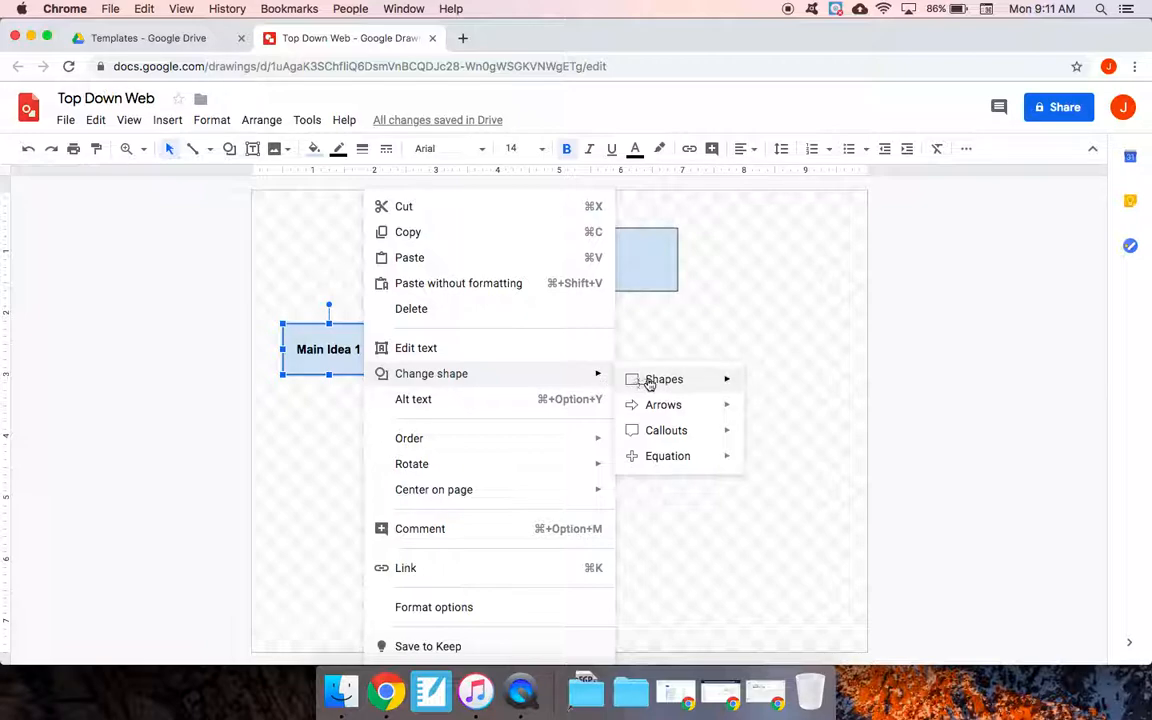
mouse_move(658, 380)
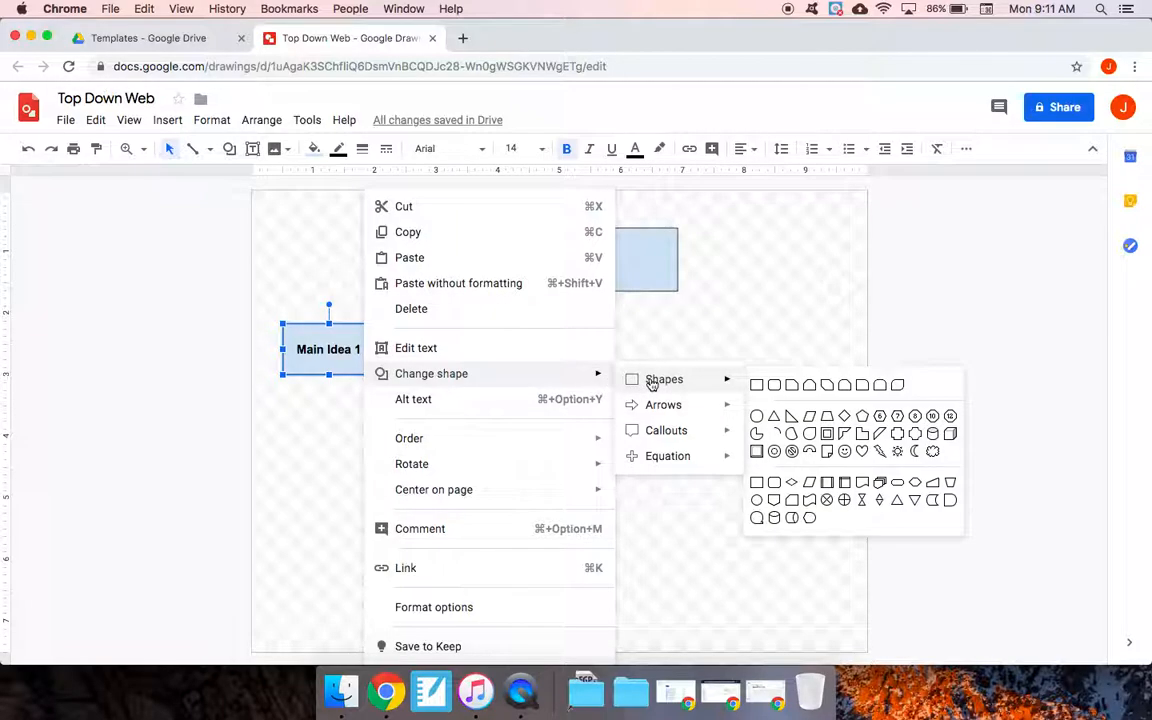
left_click(777, 387)
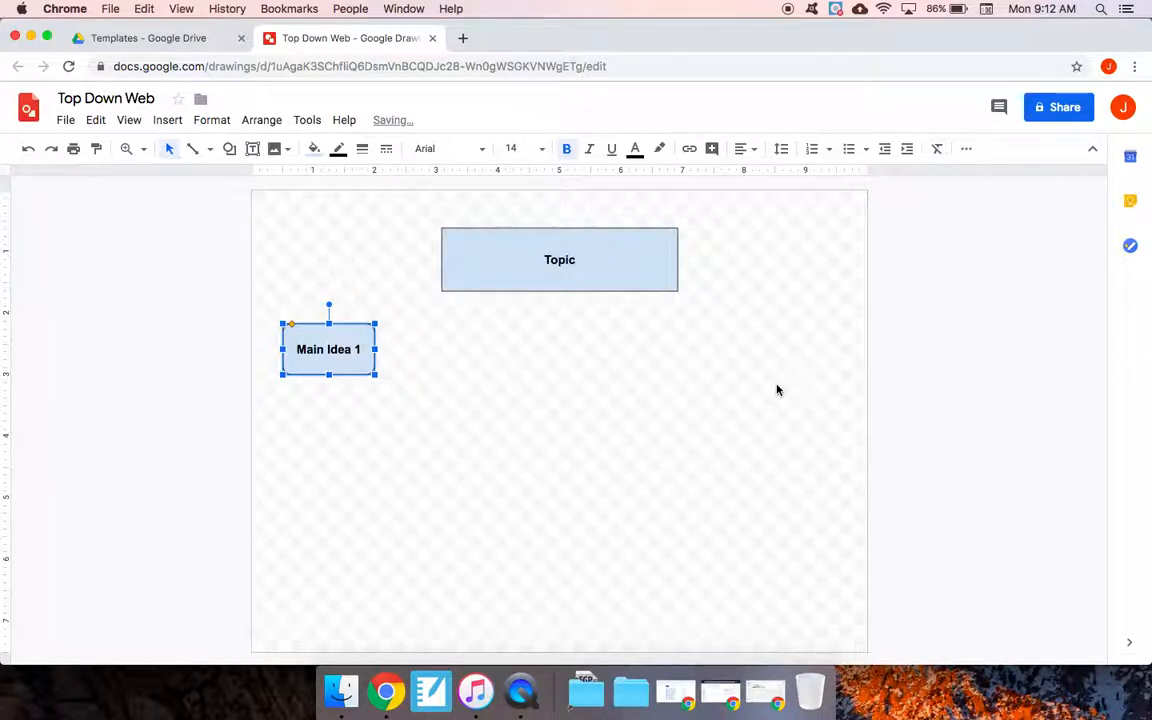
left_click(665, 376)
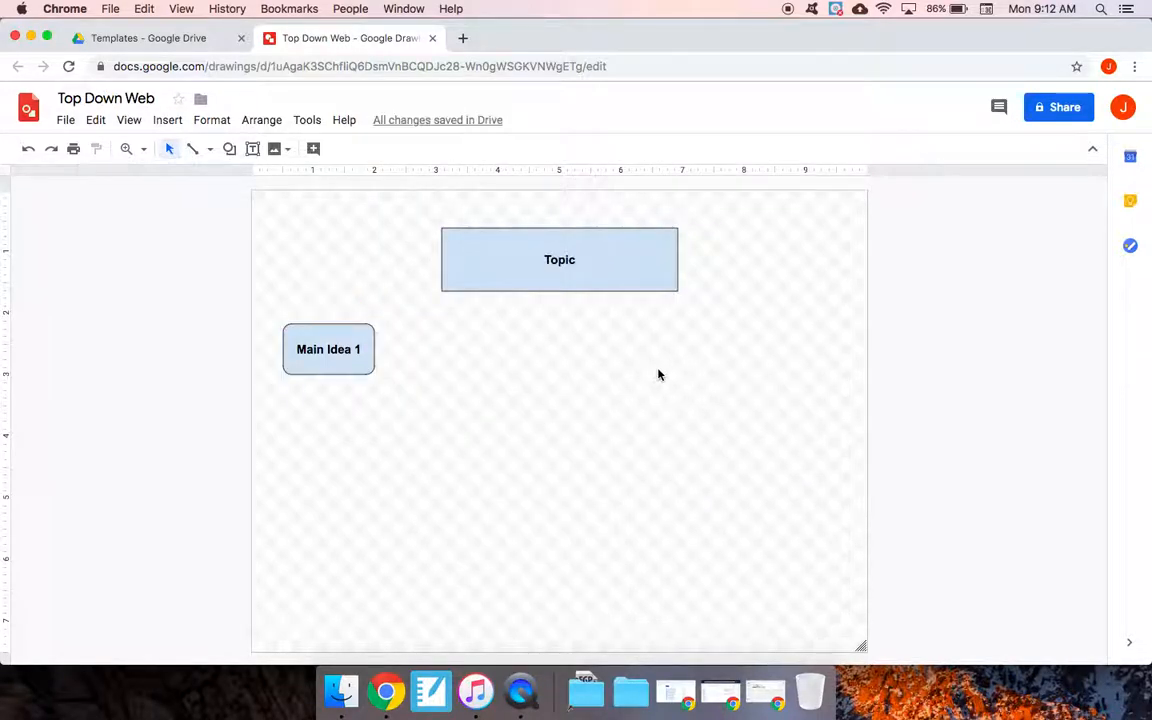
- Try rounding the Main Idea 1 box's corners fully into a pill shape, and undo the change
left_click(330, 330)
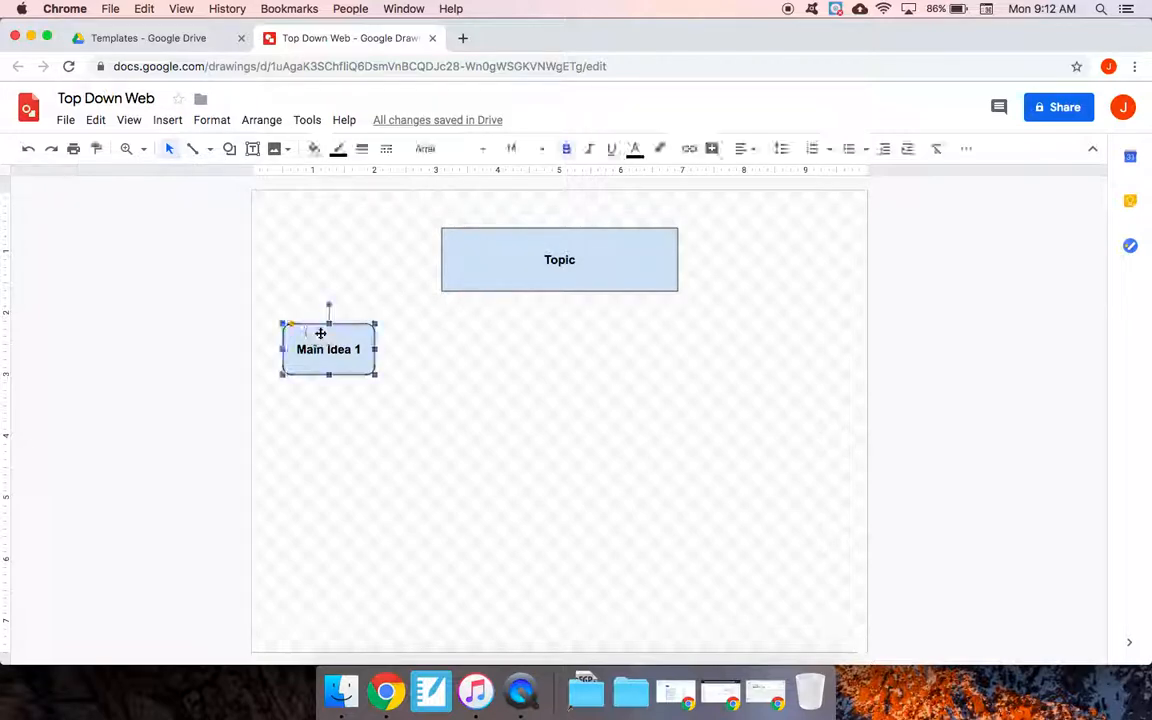
left_click(315, 323)
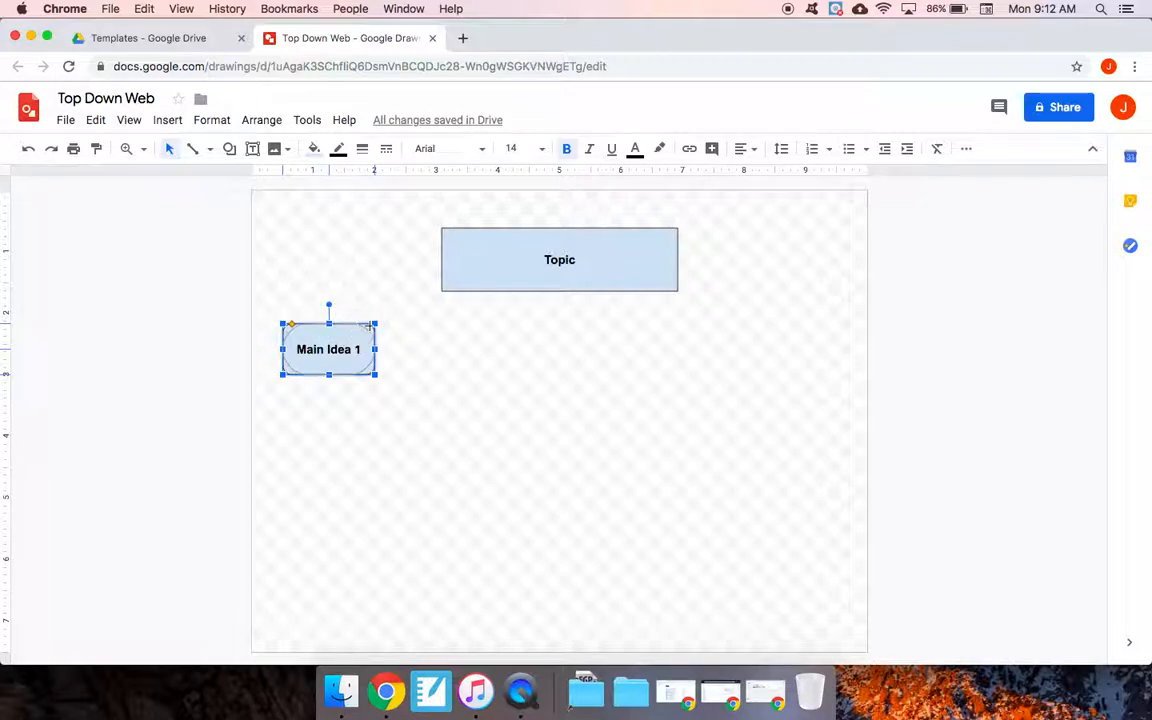
left_click_drag(291, 324, 320, 324)
left_click(510, 394)
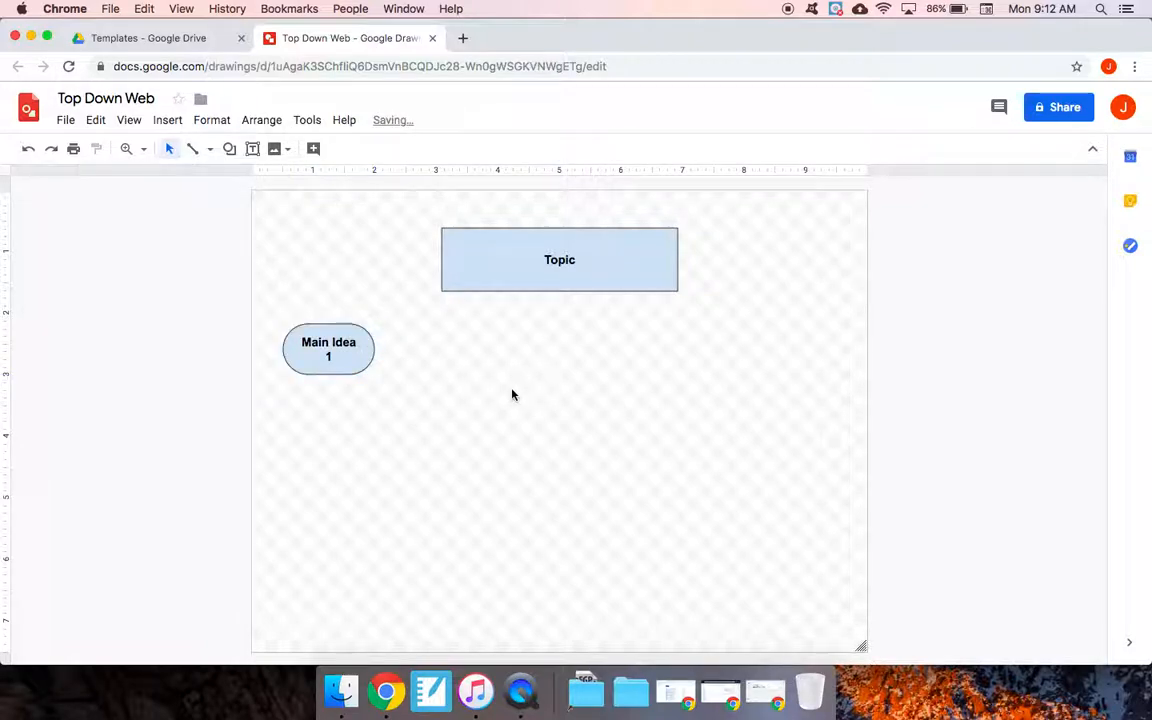
key("super+z")
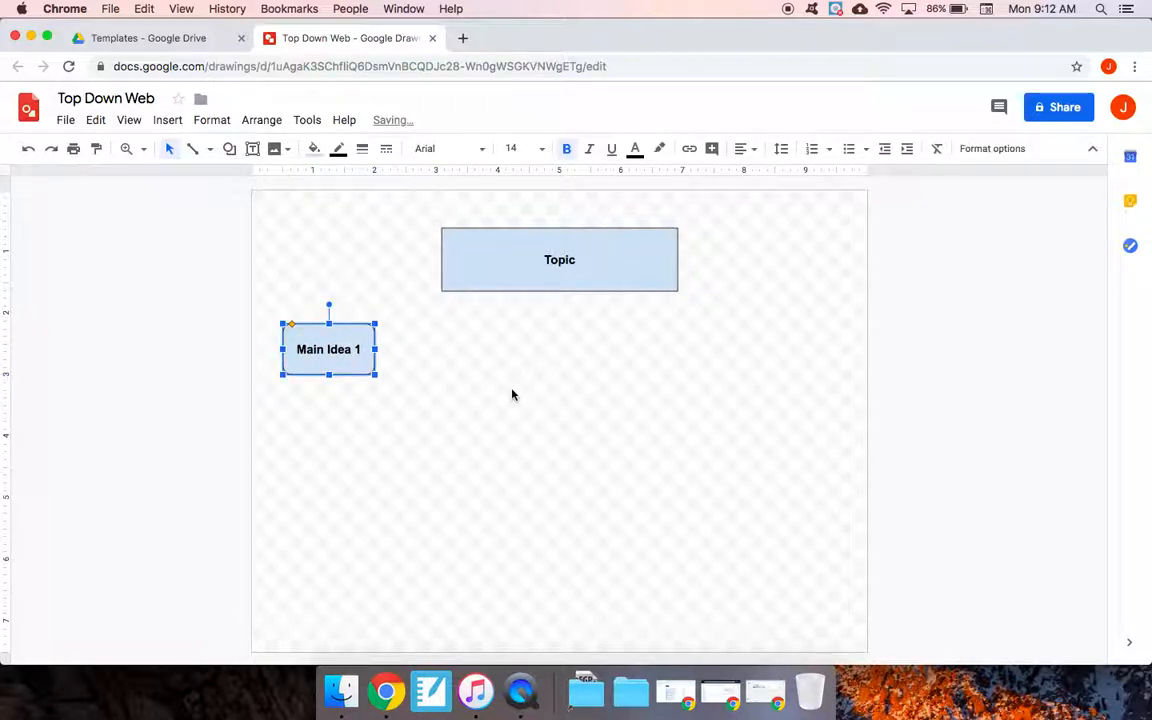
left_click(506, 386)
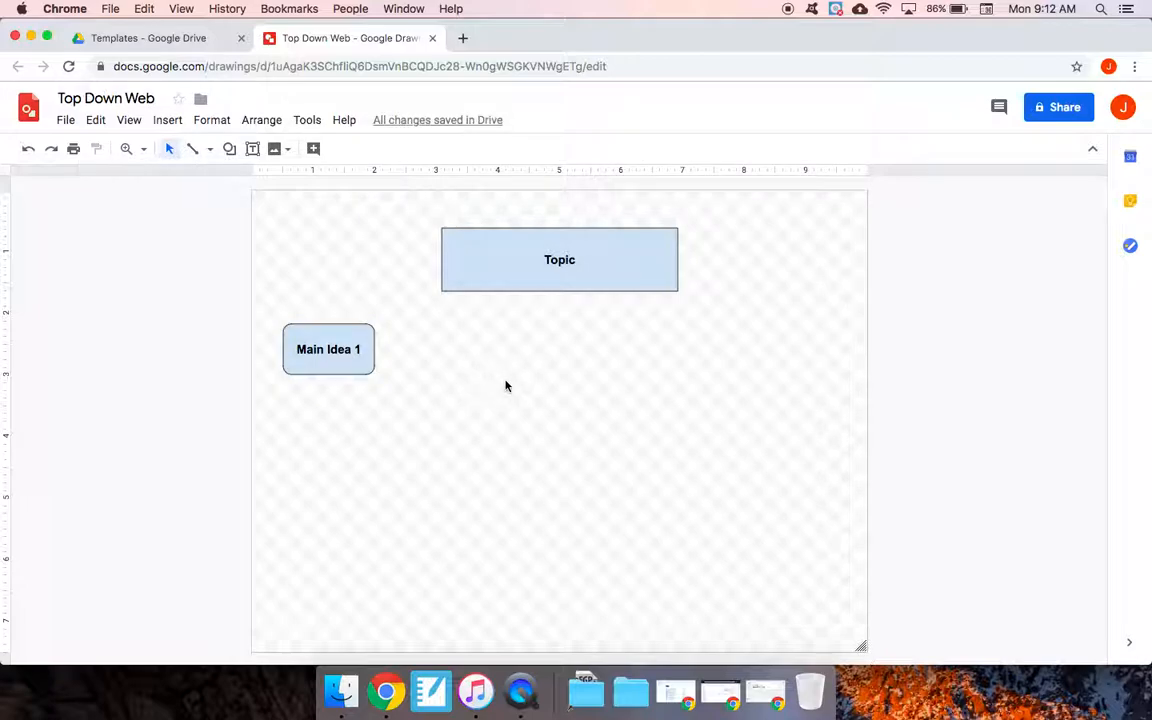
- Duplicate the Main Idea 1 box and place the copy directly below it, aligned with its left and right edges
left_click(340, 327)
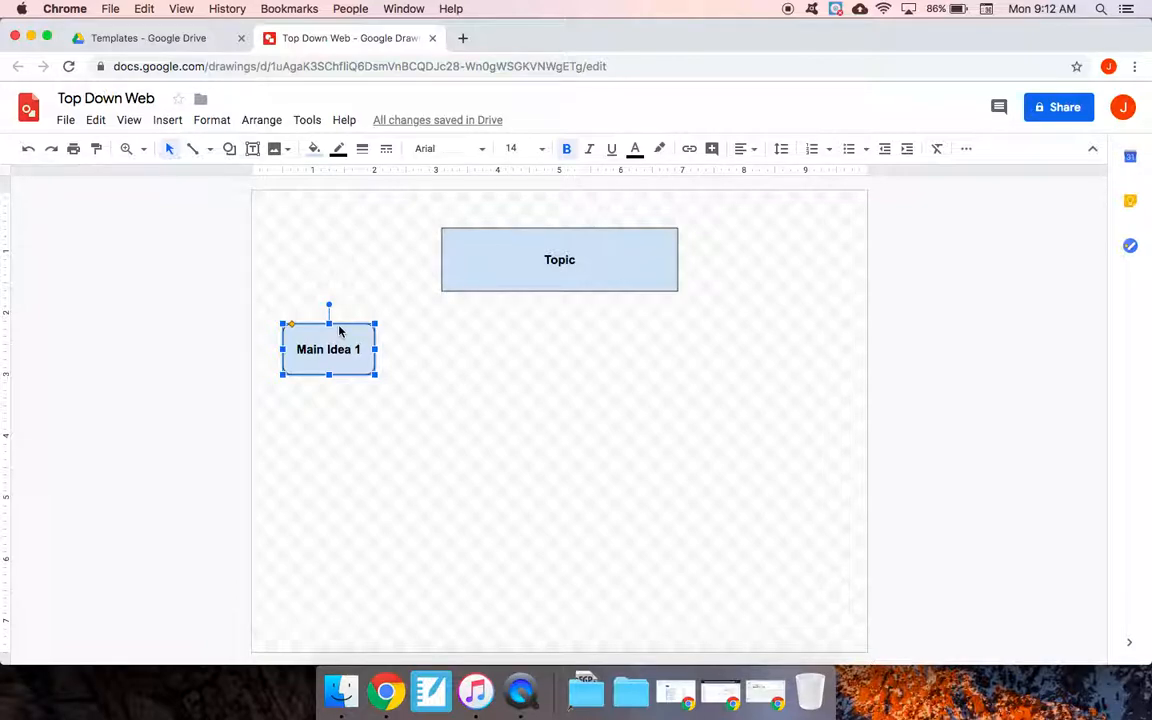
key("ctrl+d")
left_click_drag(337, 324, 348, 393)
left_click(440, 387)
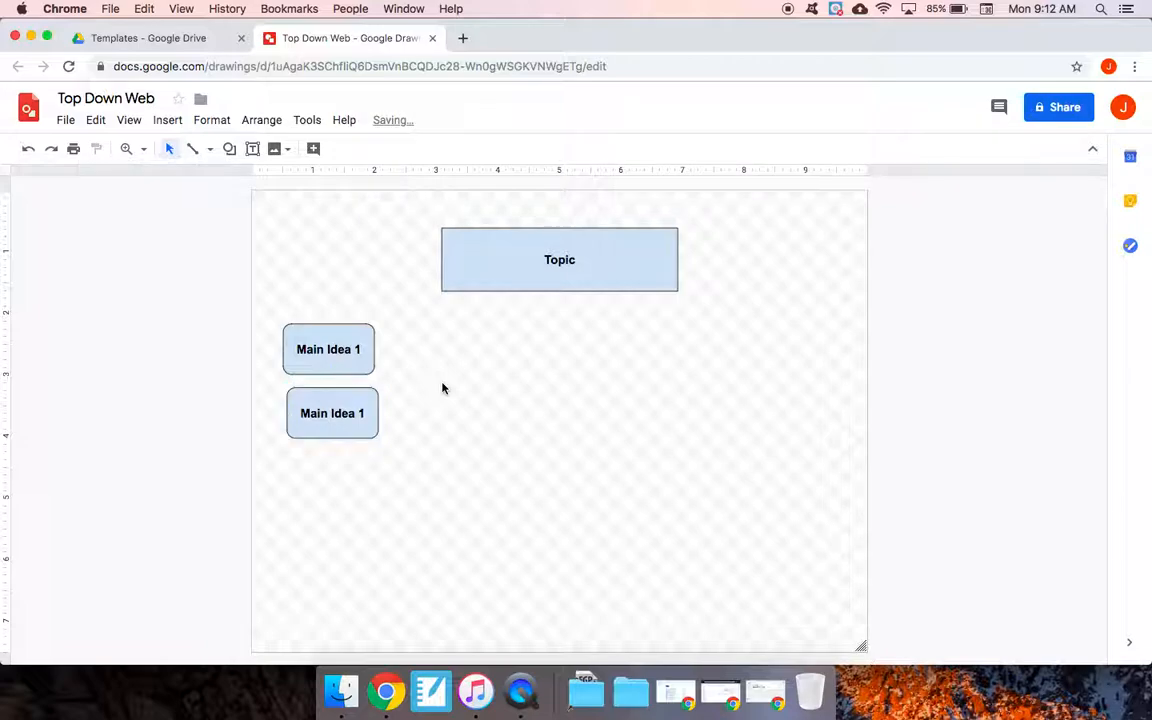
left_click_drag(320, 389, 353, 397)
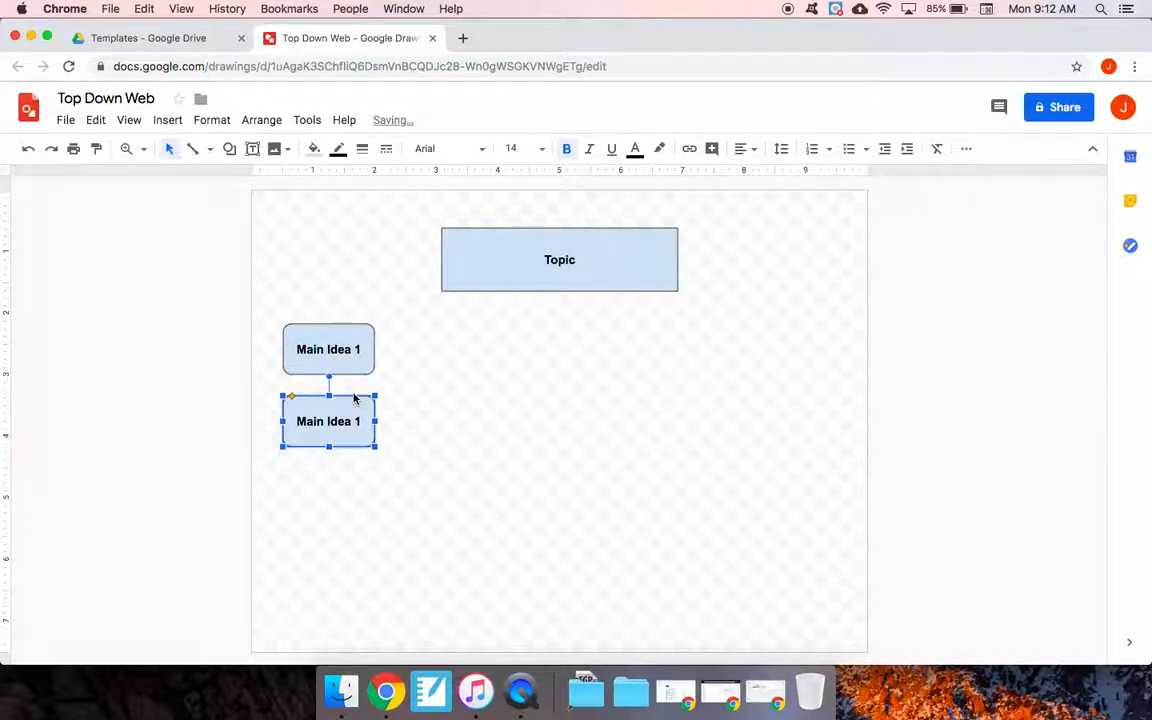
- Format the lower box's text as a bulleted list and shift its left indent to the box's left edge
left_click(336, 430)
triple_click(336, 432)
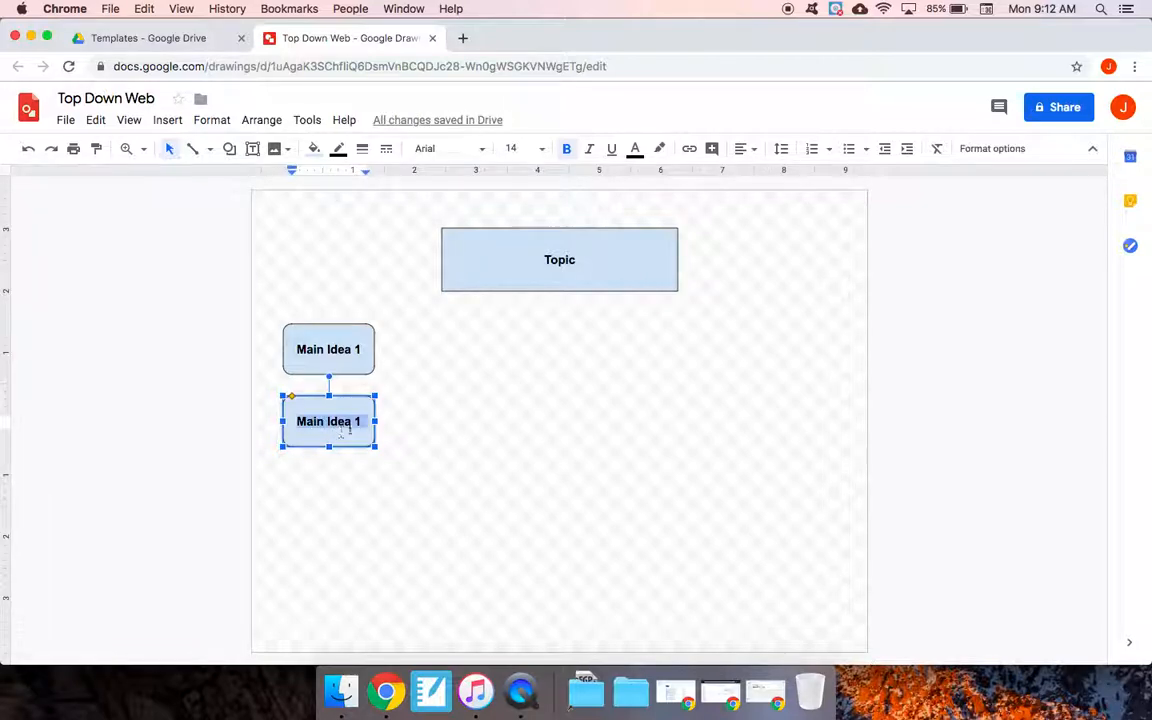
left_click(850, 152)
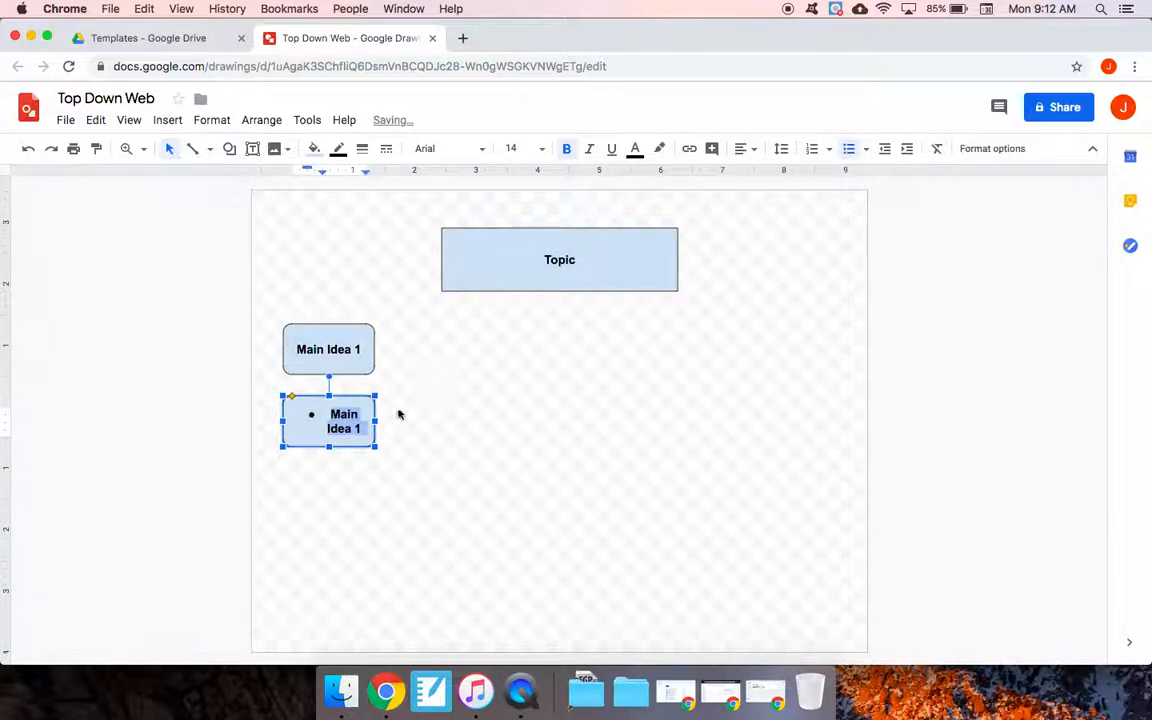
left_click_drag(323, 178, 286, 179)
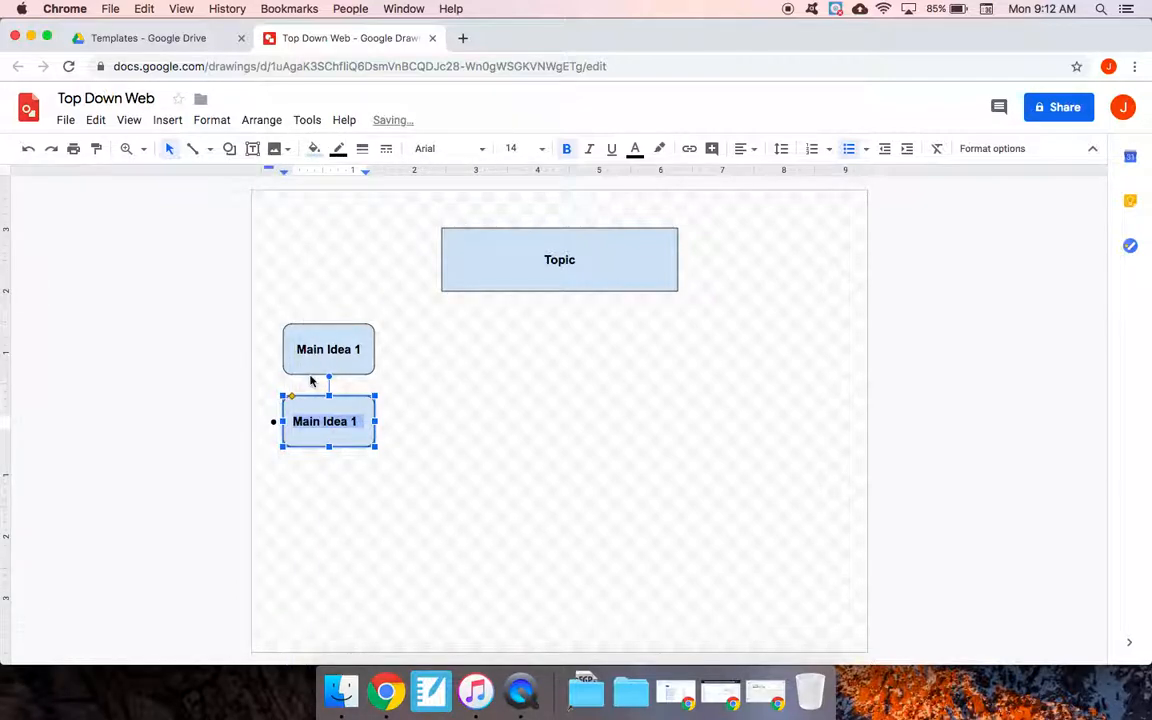